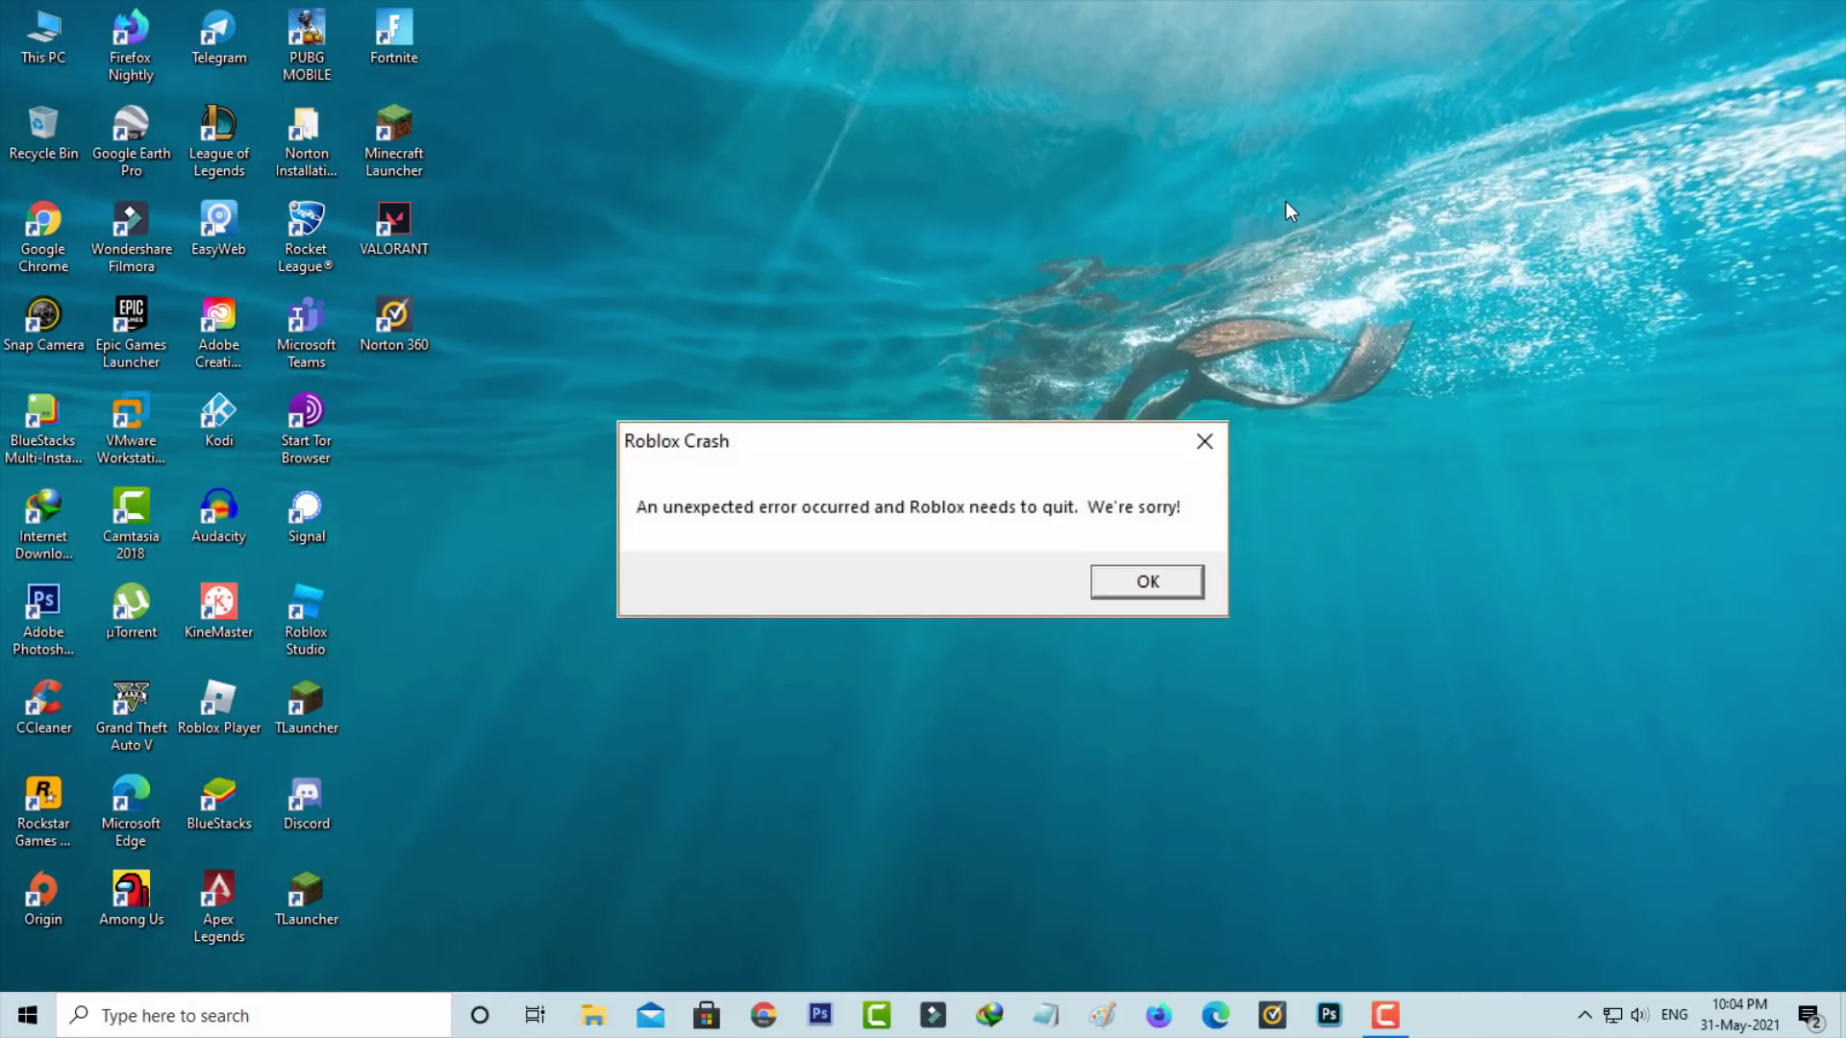
Step: Dismiss the Roblox Crash error message
key("Return")
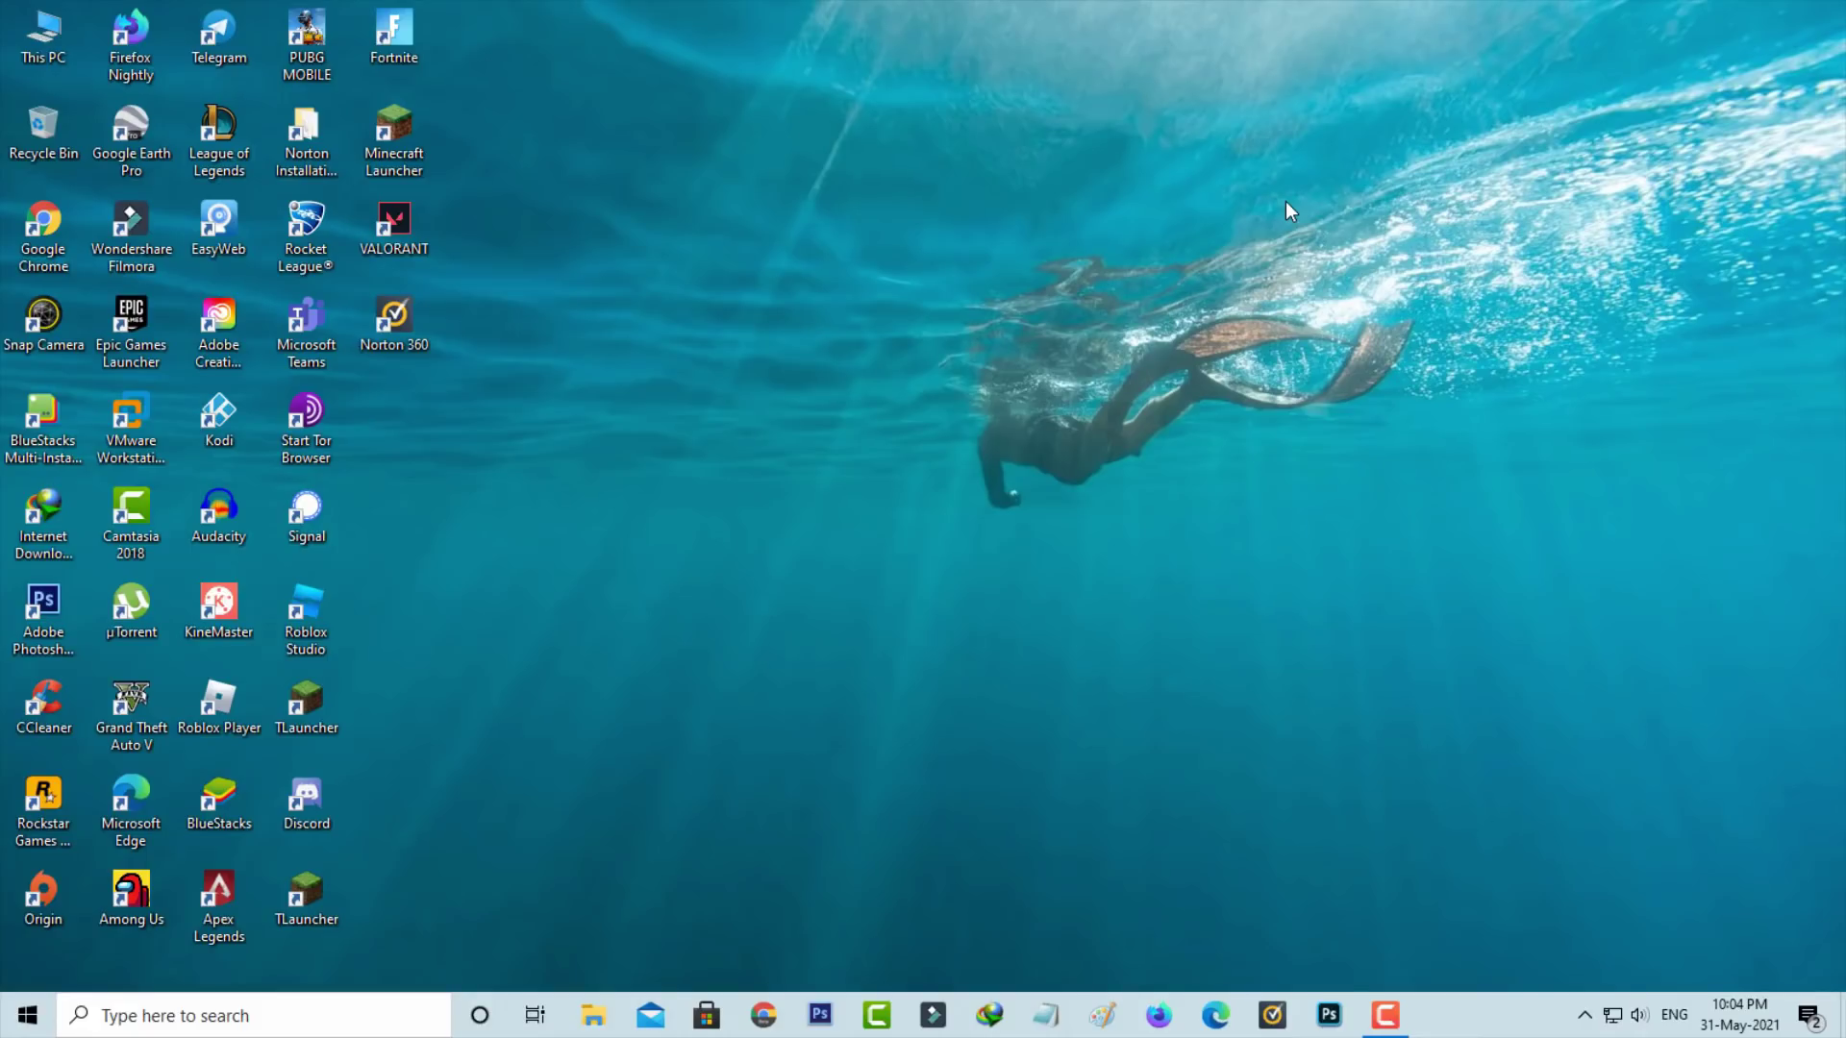
Step: Find Control Panel with a 'con' search and go to Programs and Features
key("super")
type("con")
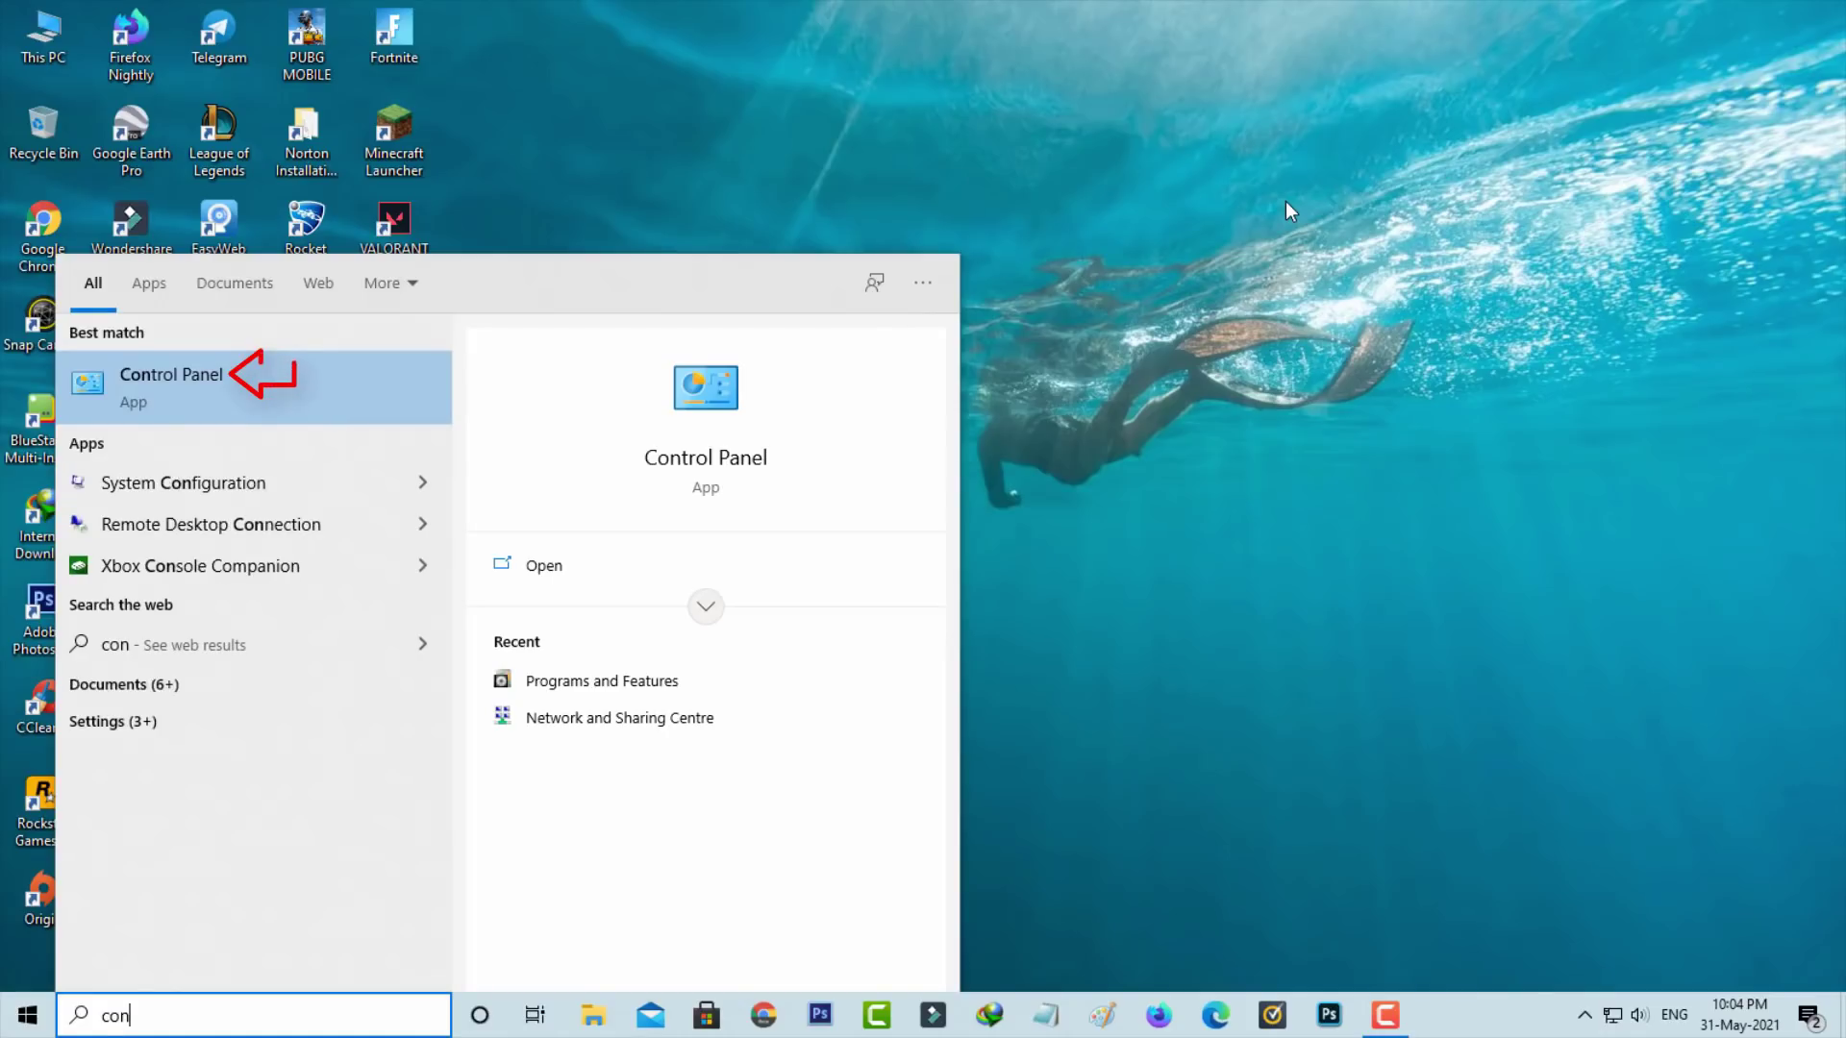
key("Escape")
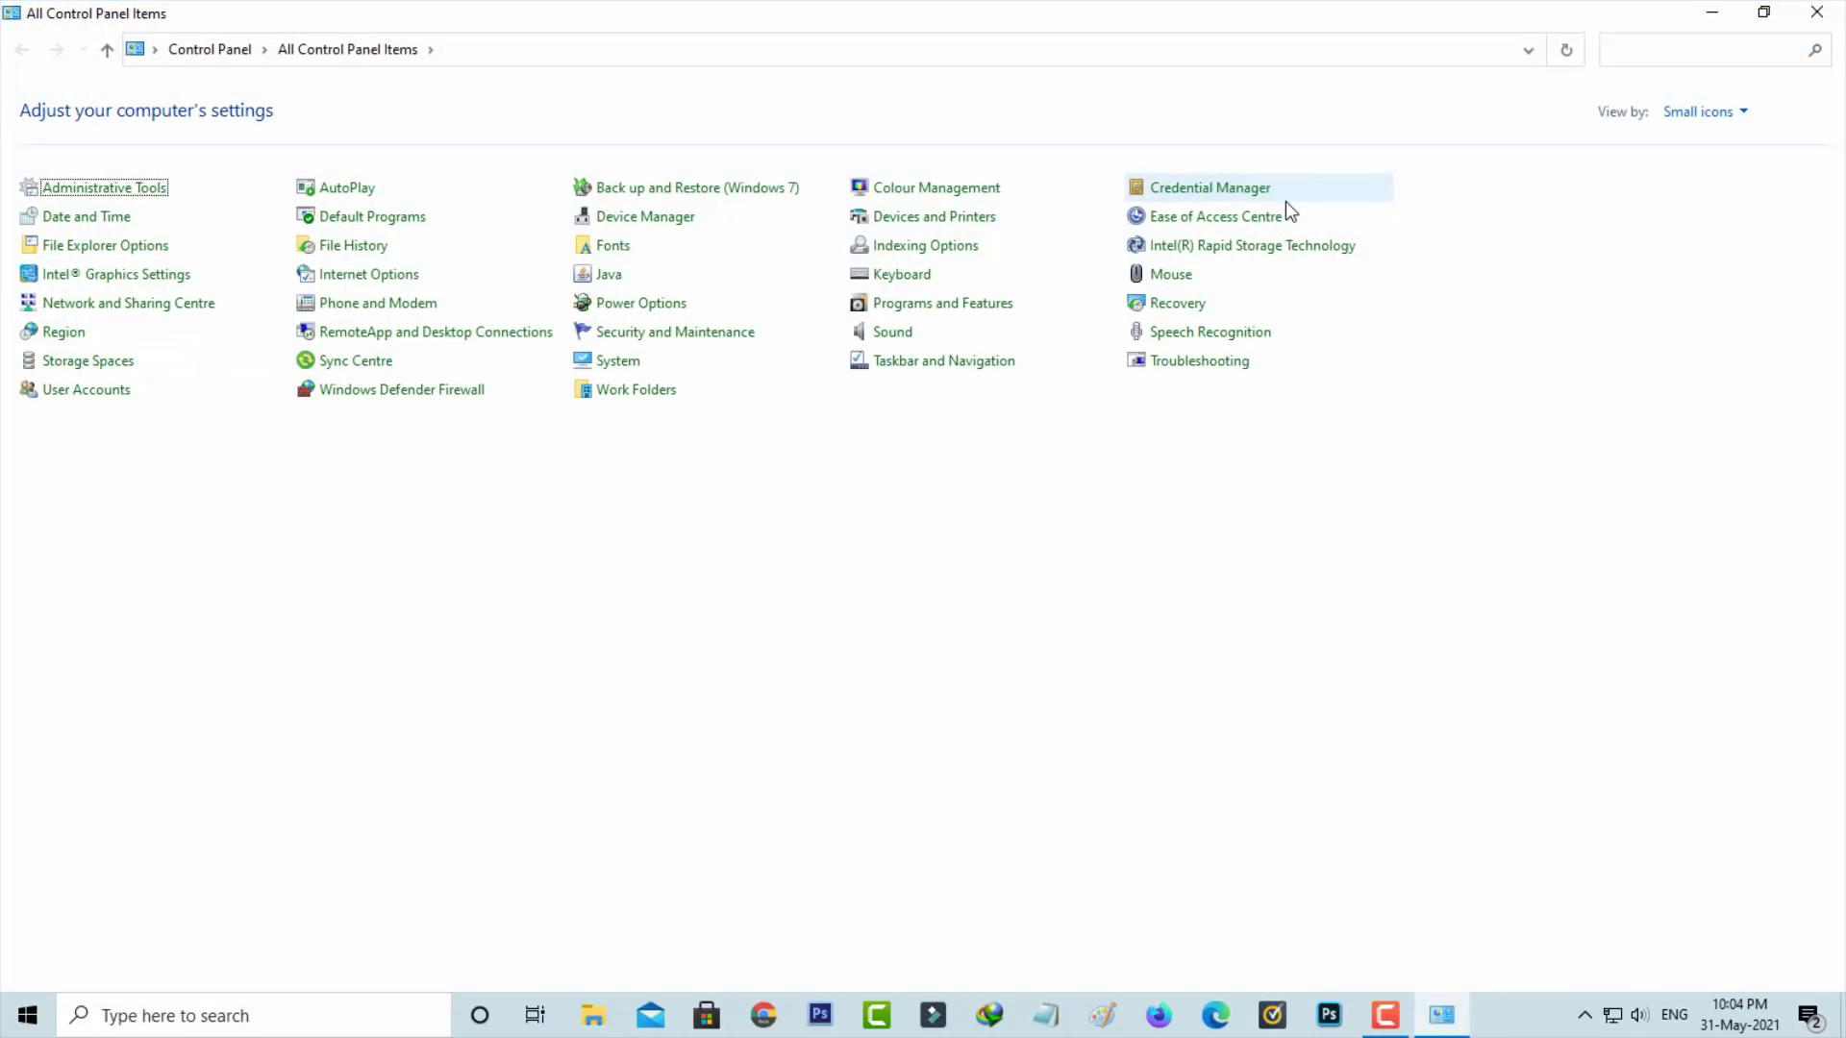
left_click(994, 306)
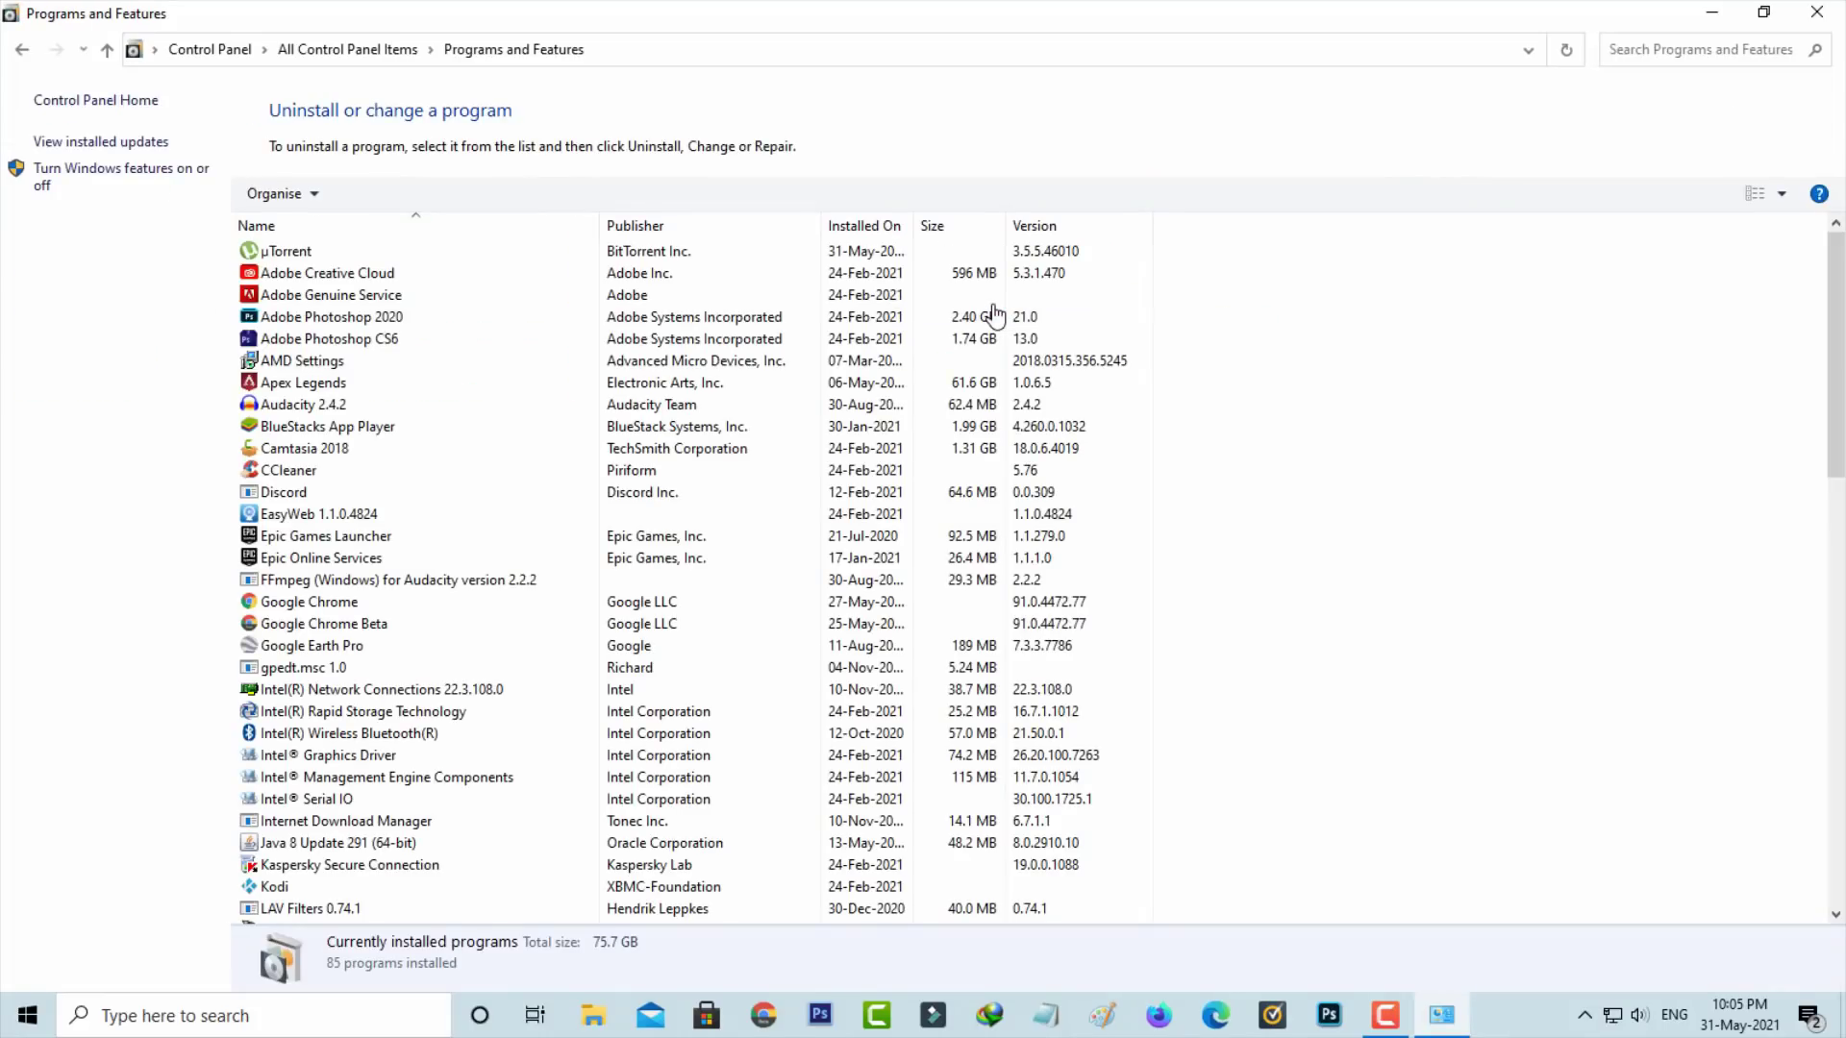
scroll(575, 602, "down", 18)
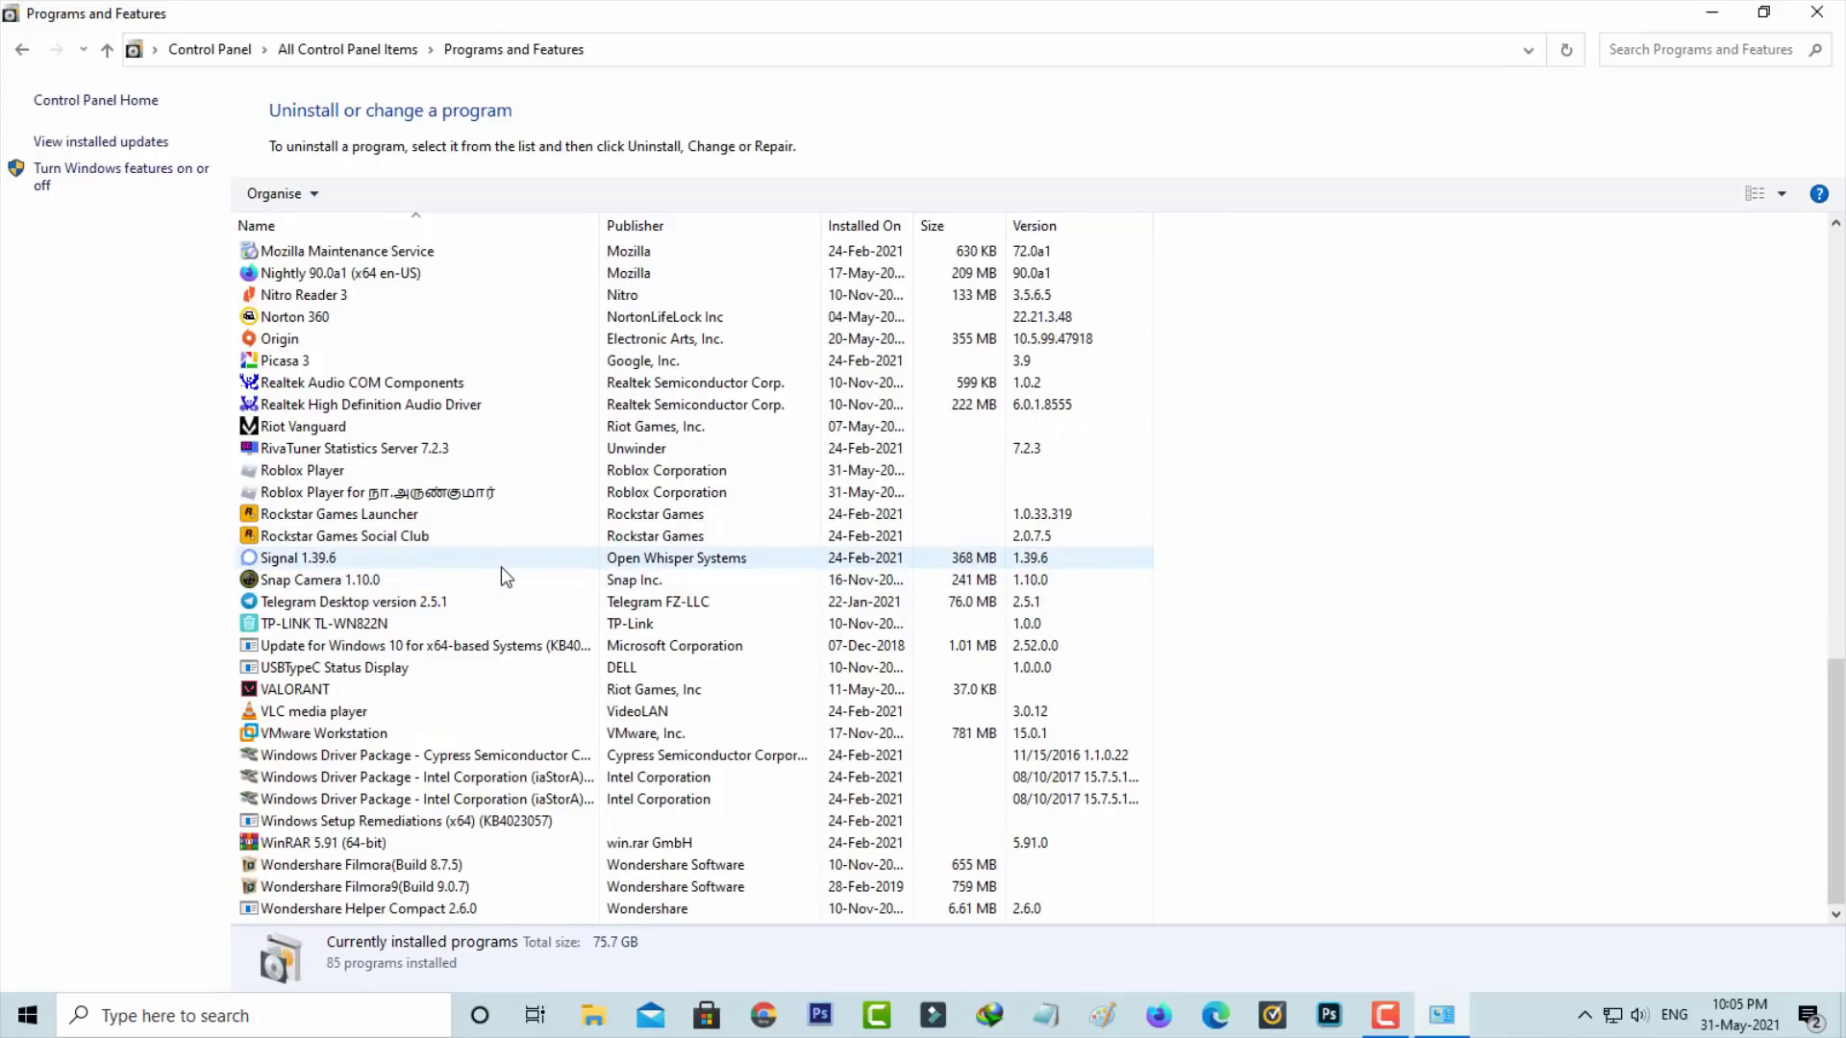
Step: Uninstall both Roblox Player entries, confirming each removal
double_click(454, 479)
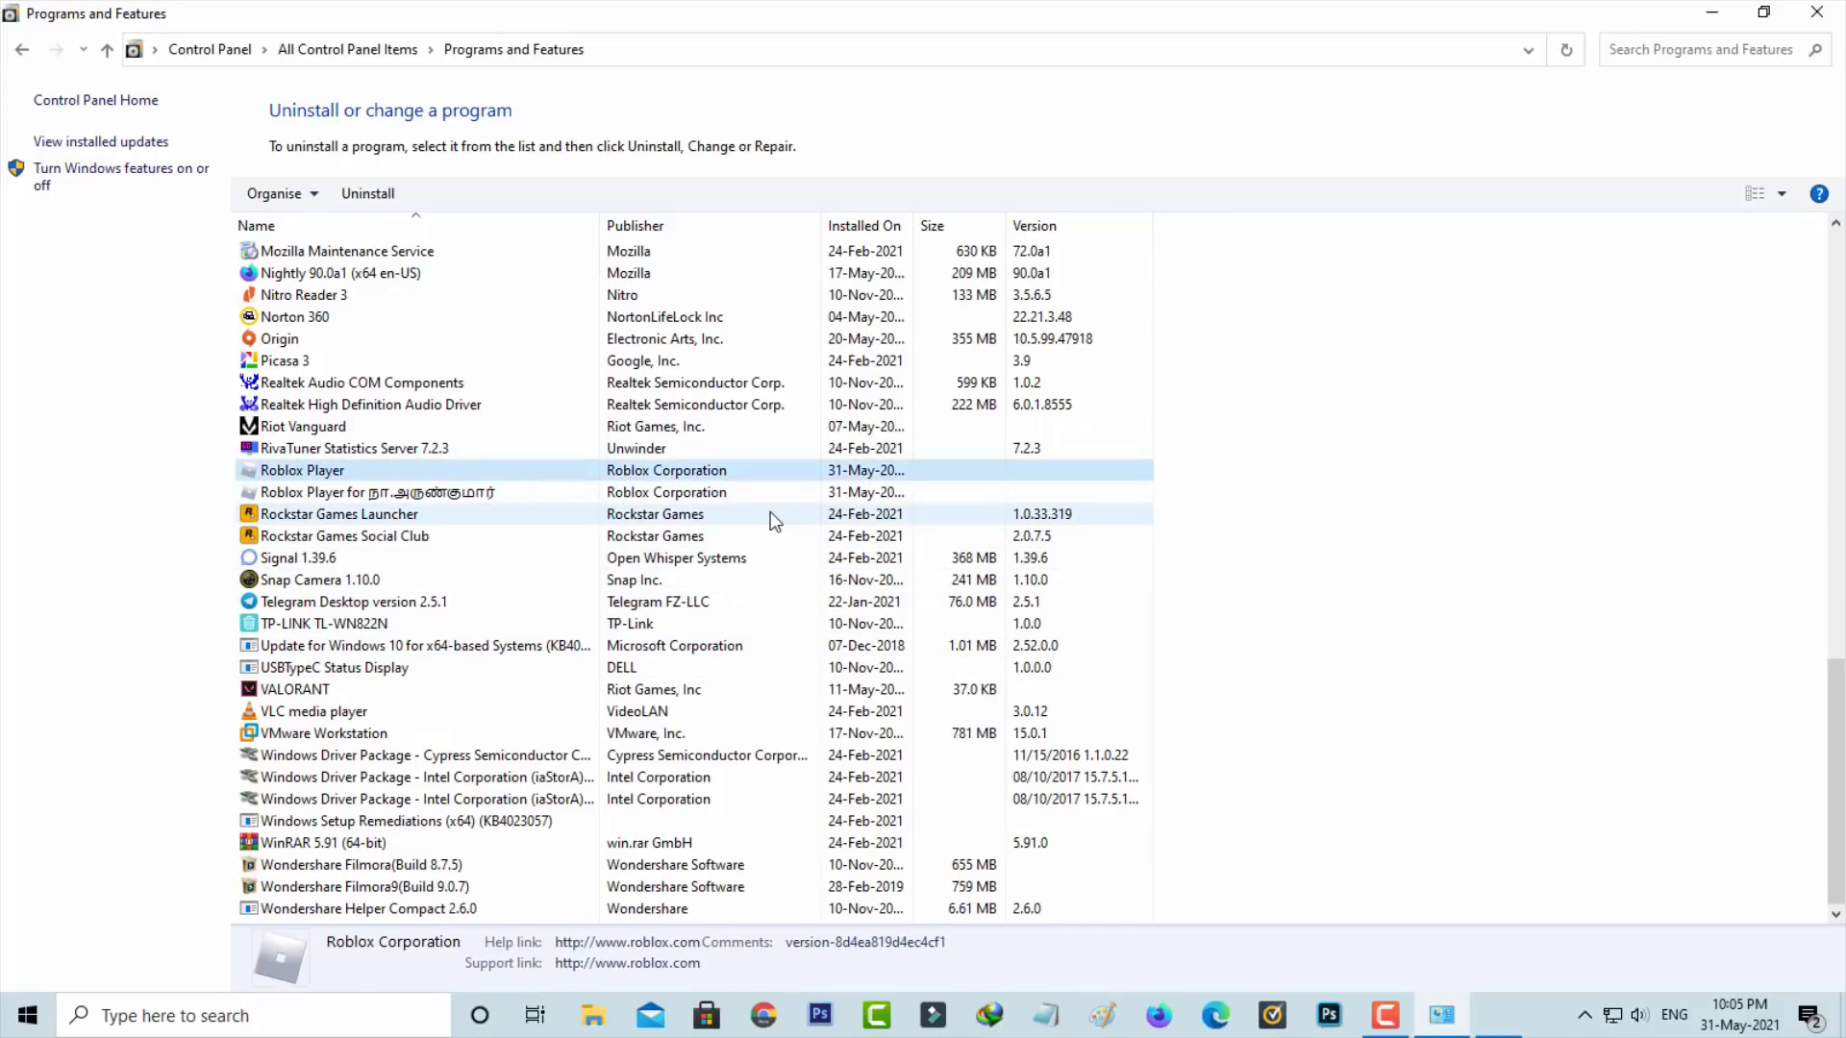
left_click(969, 577)
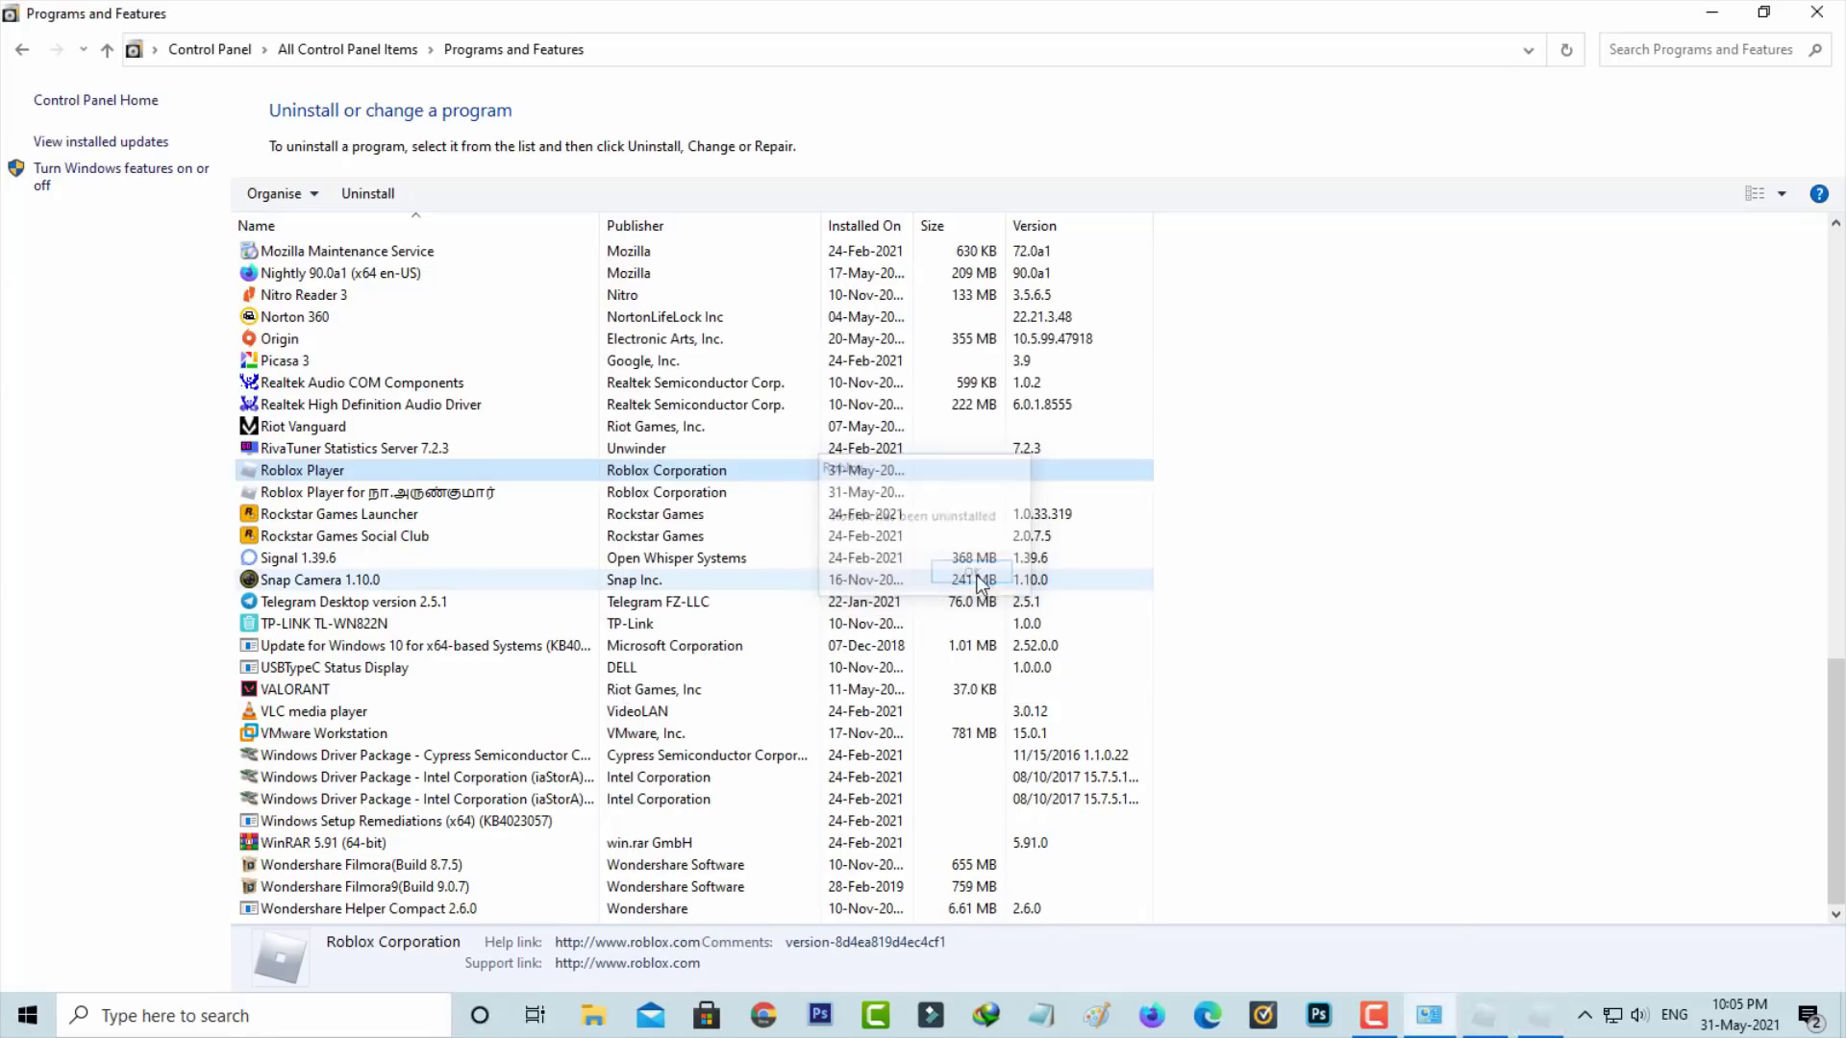
double_click(412, 495)
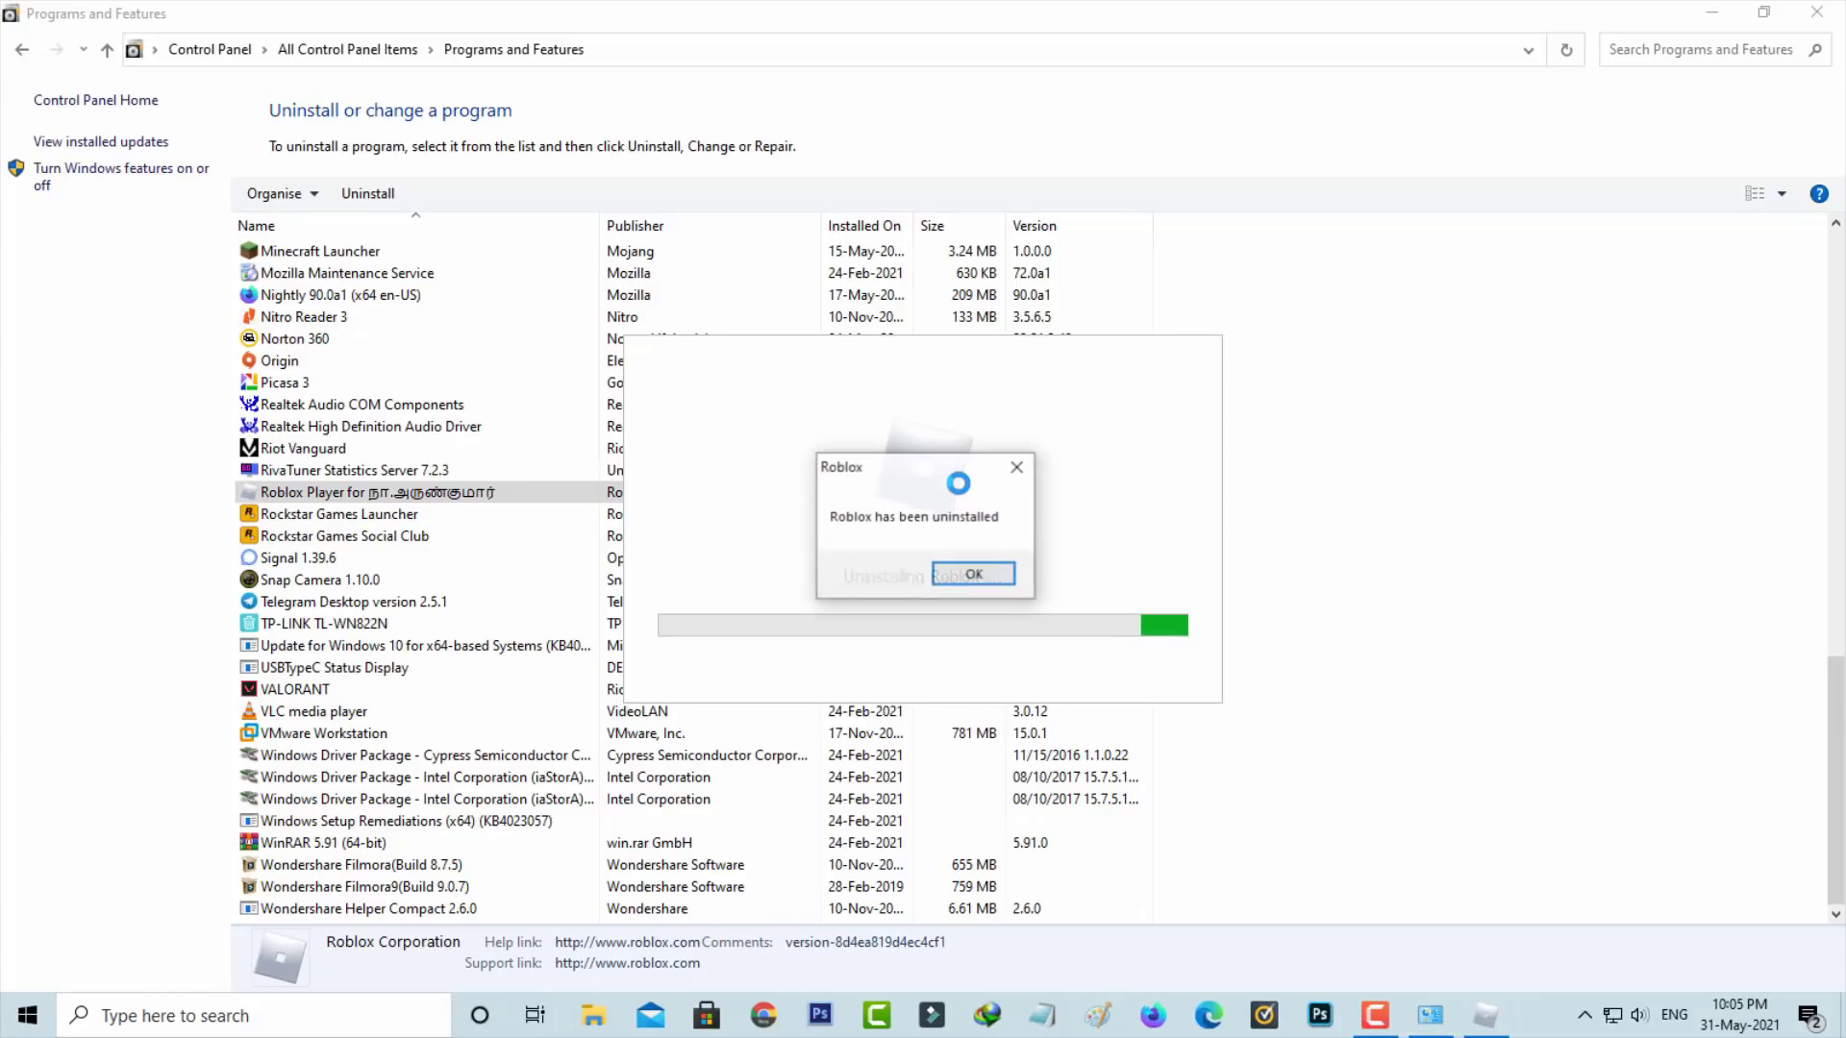
left_click(969, 575)
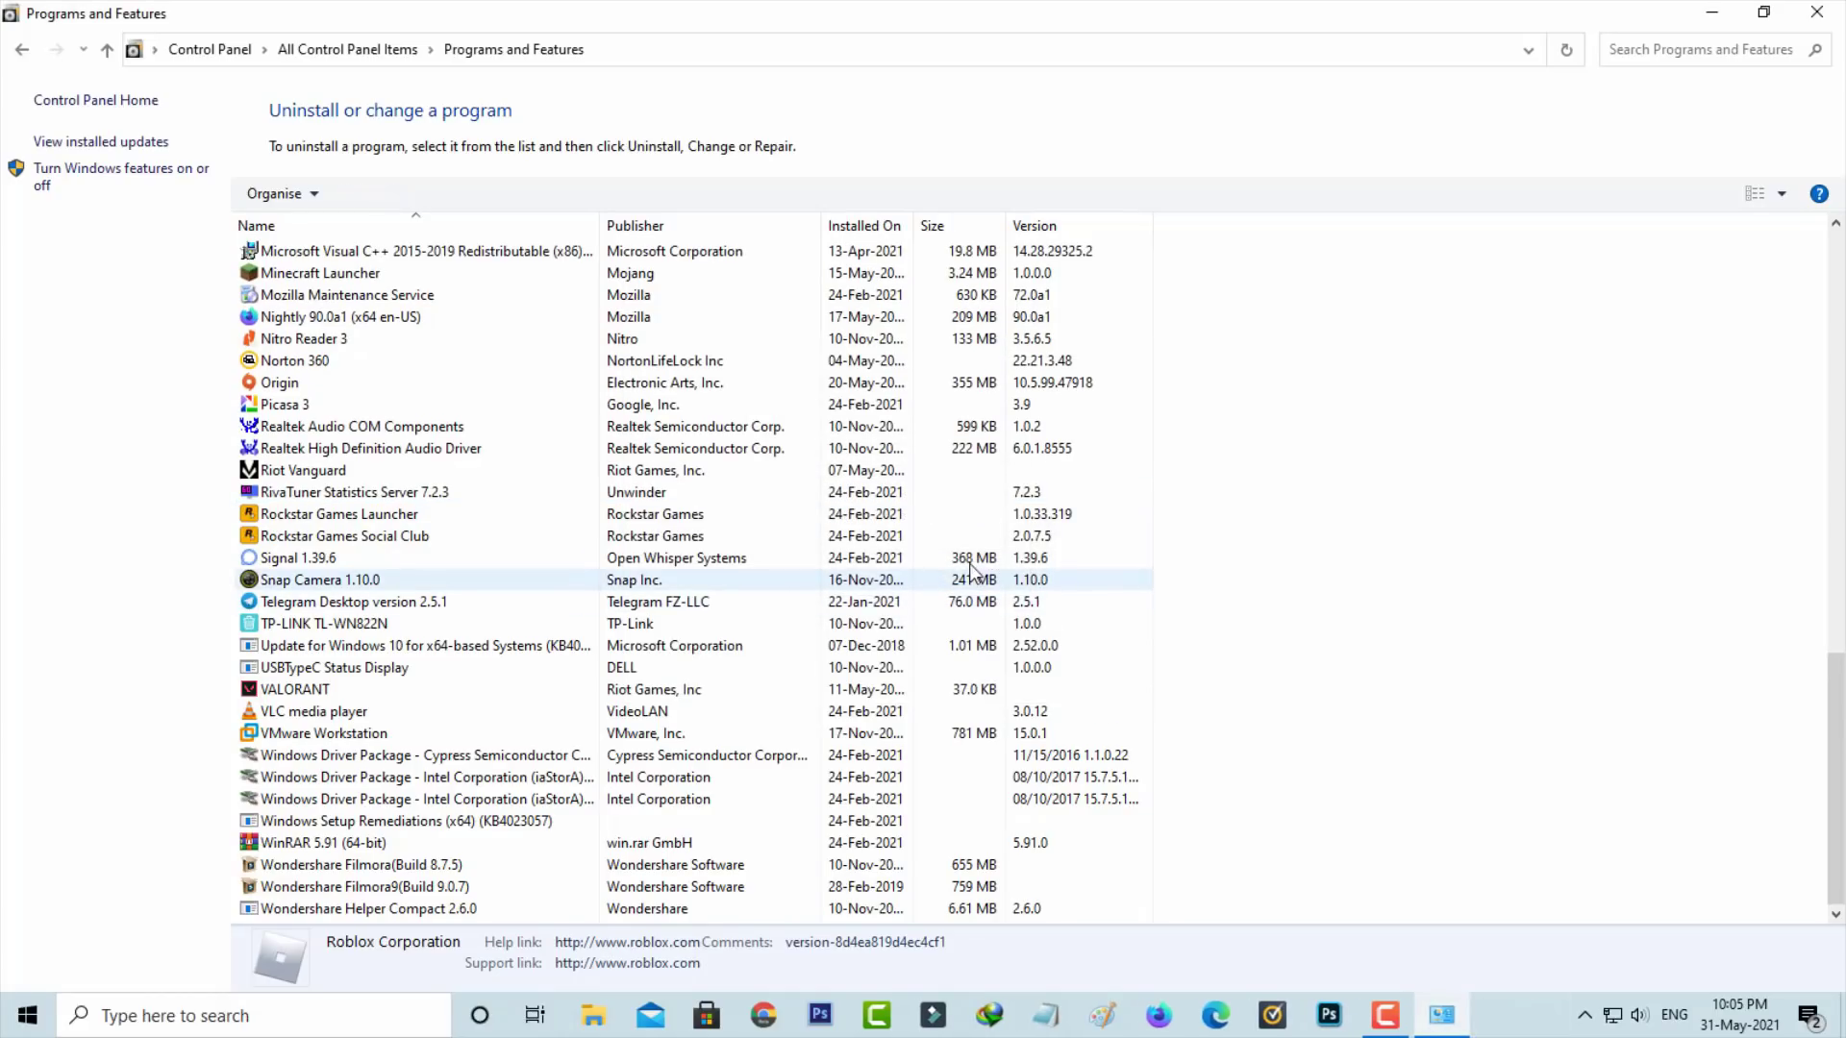
Step: Close Control Panel and browse from %appdata% to the AppData\Local folder
left_click(1817, 12)
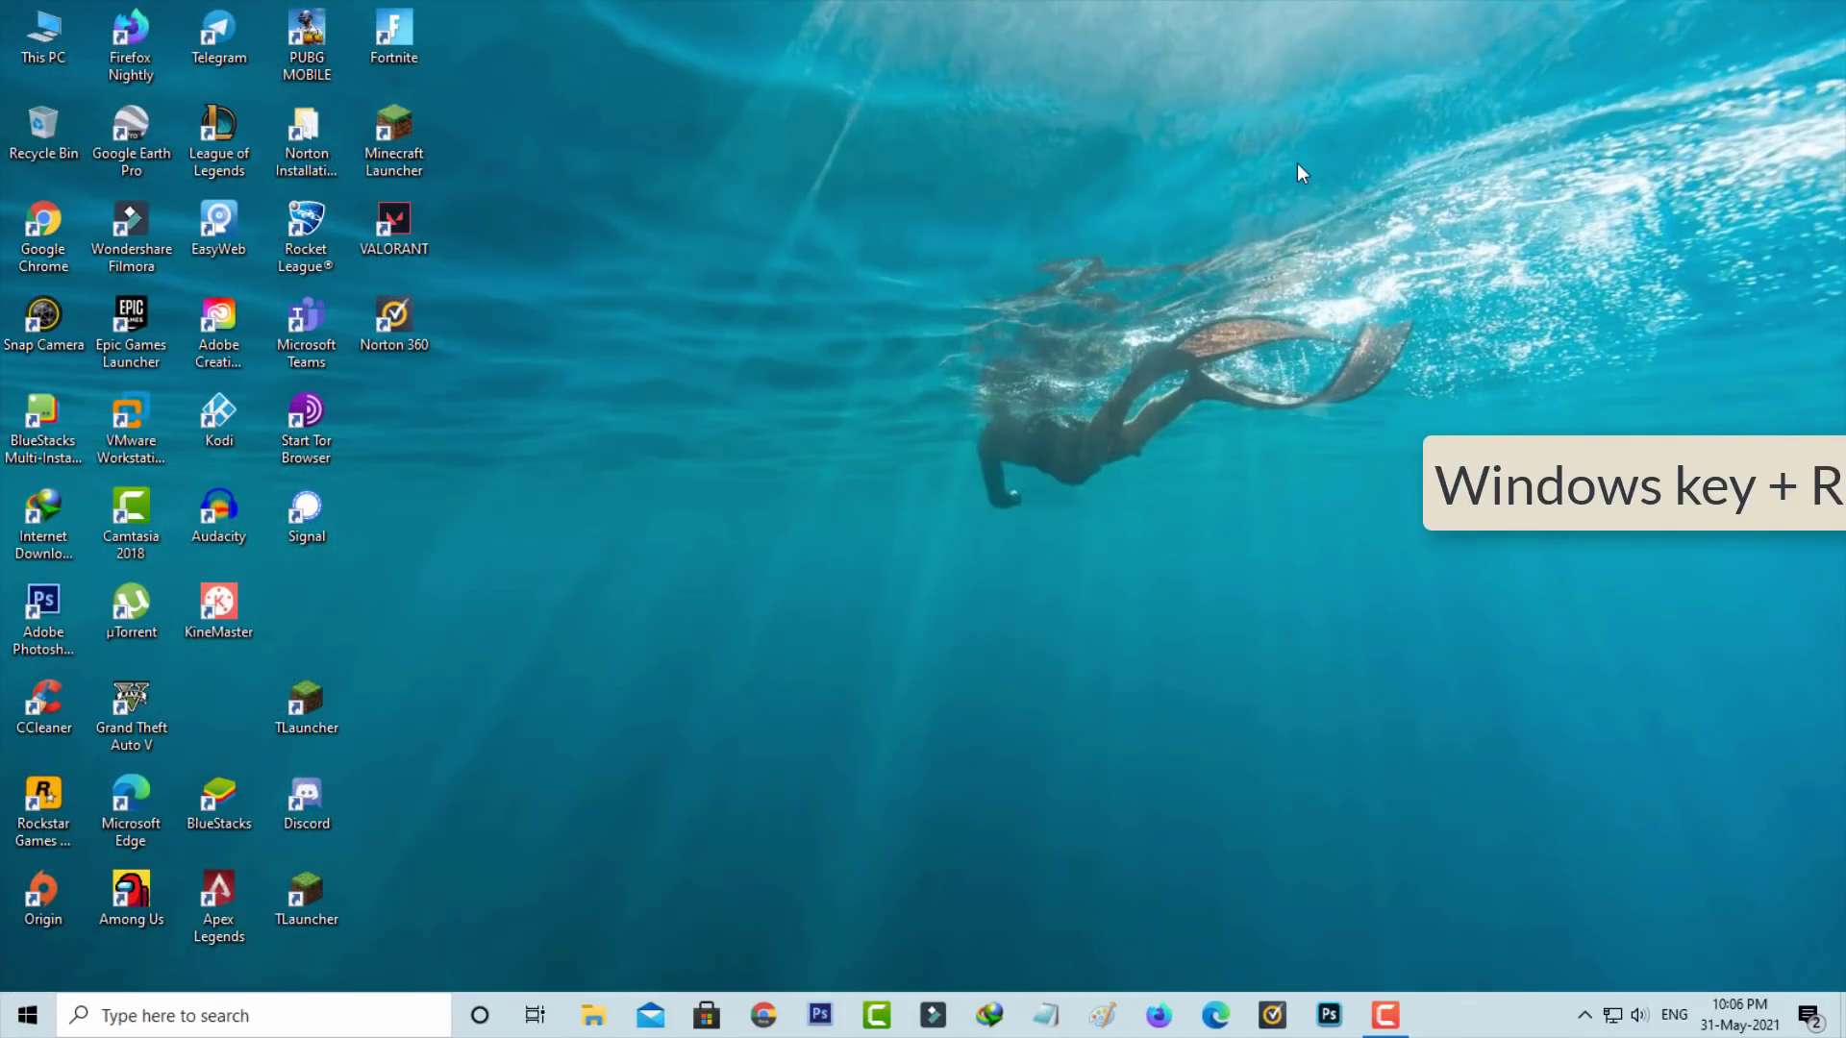
key("super+r")
type("%appdata%")
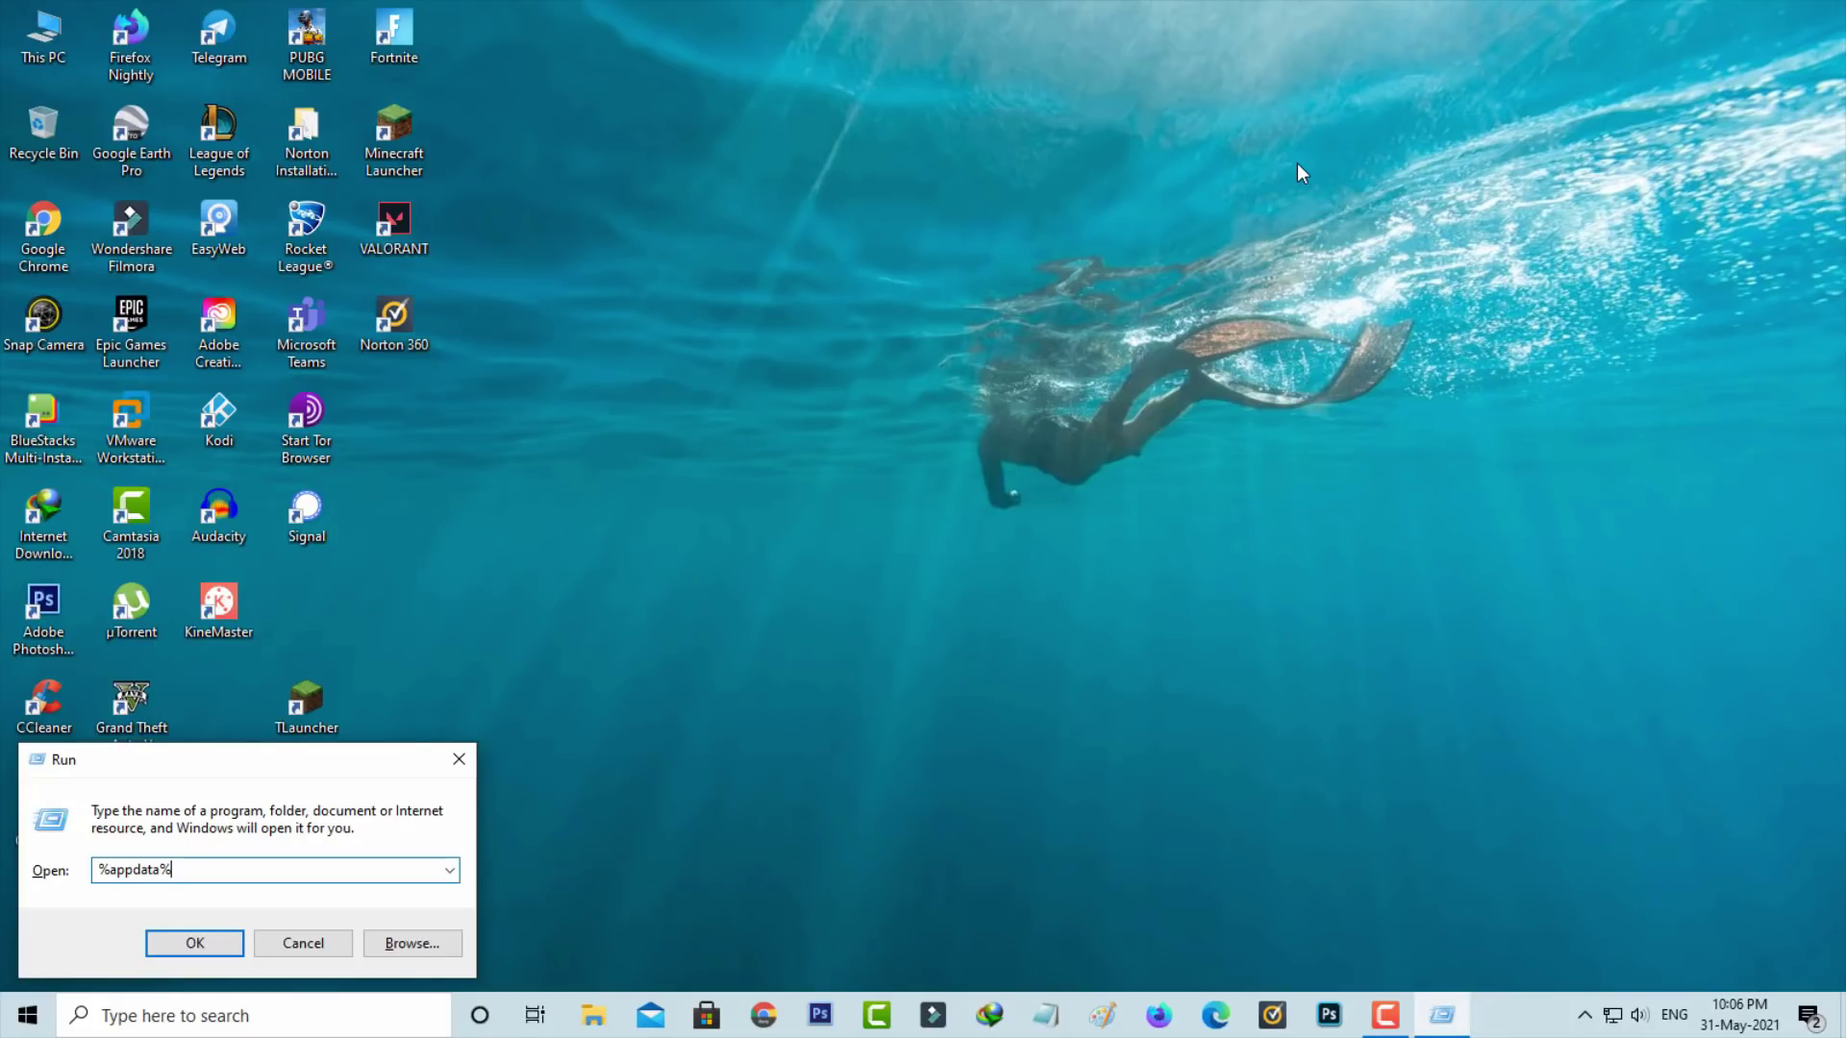
key("Return")
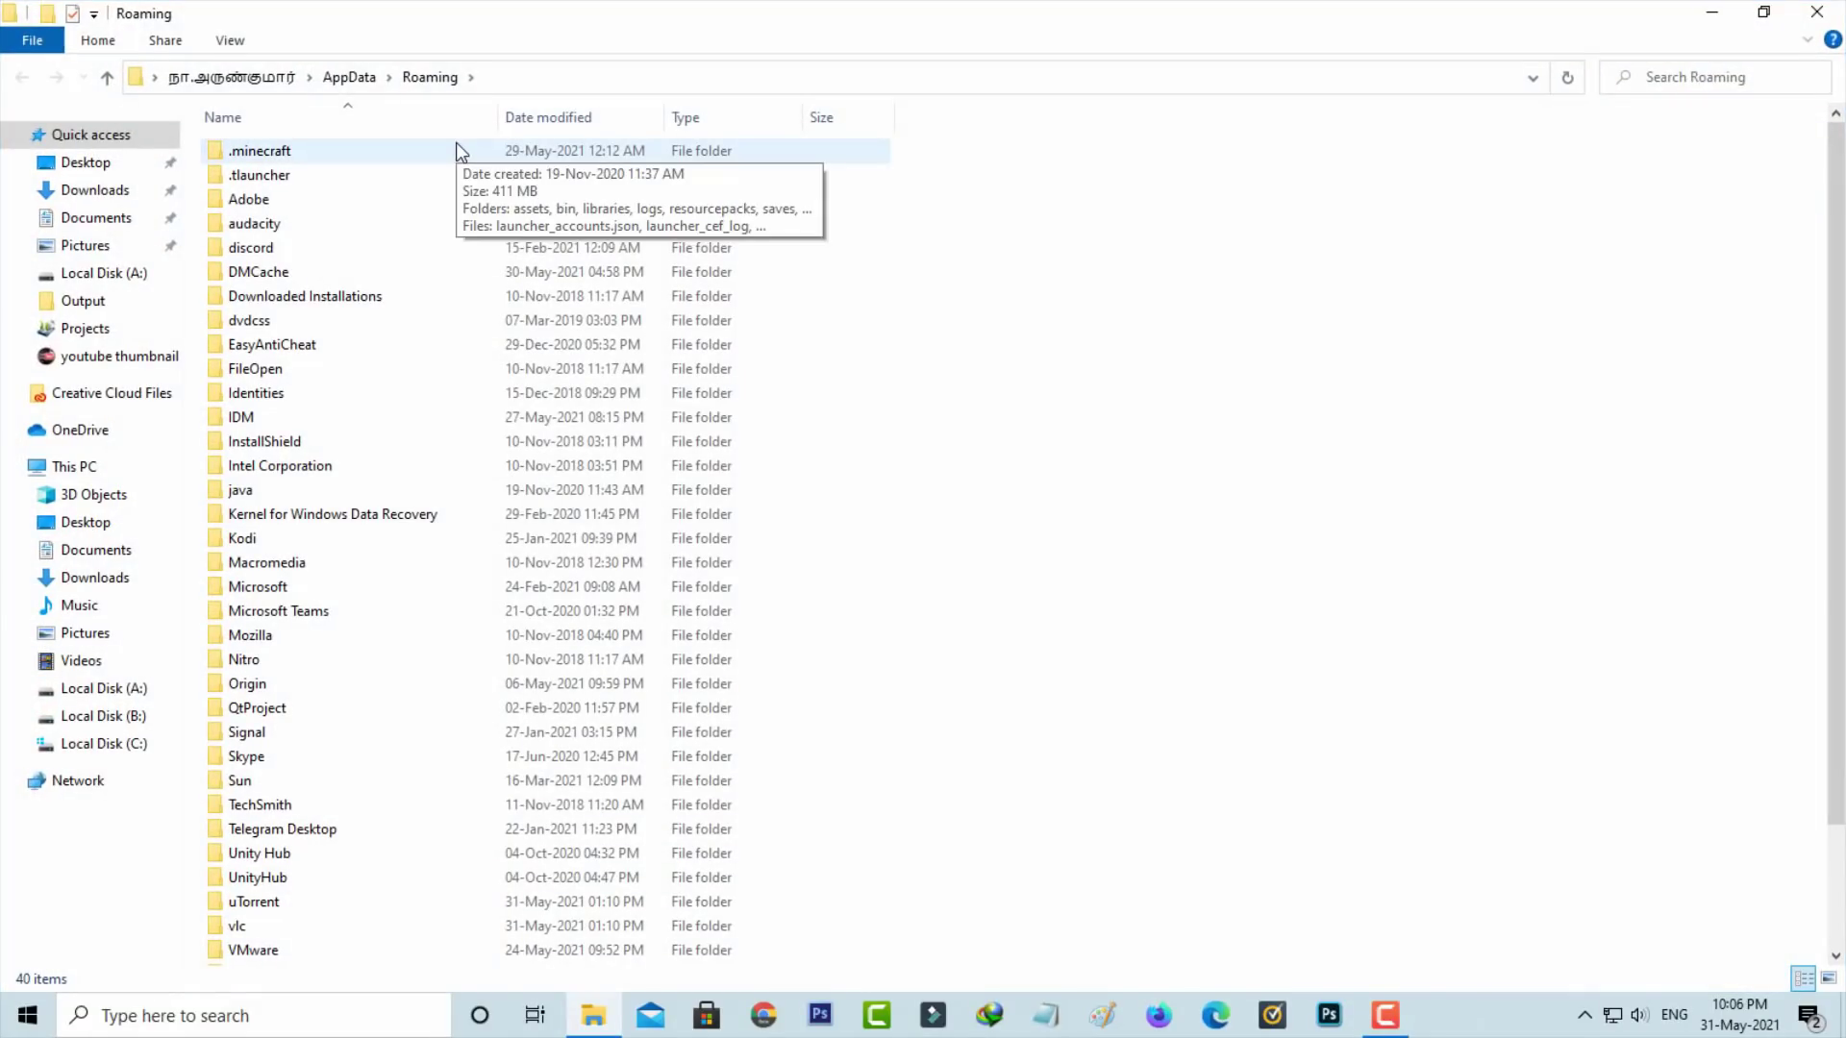
left_click(348, 77)
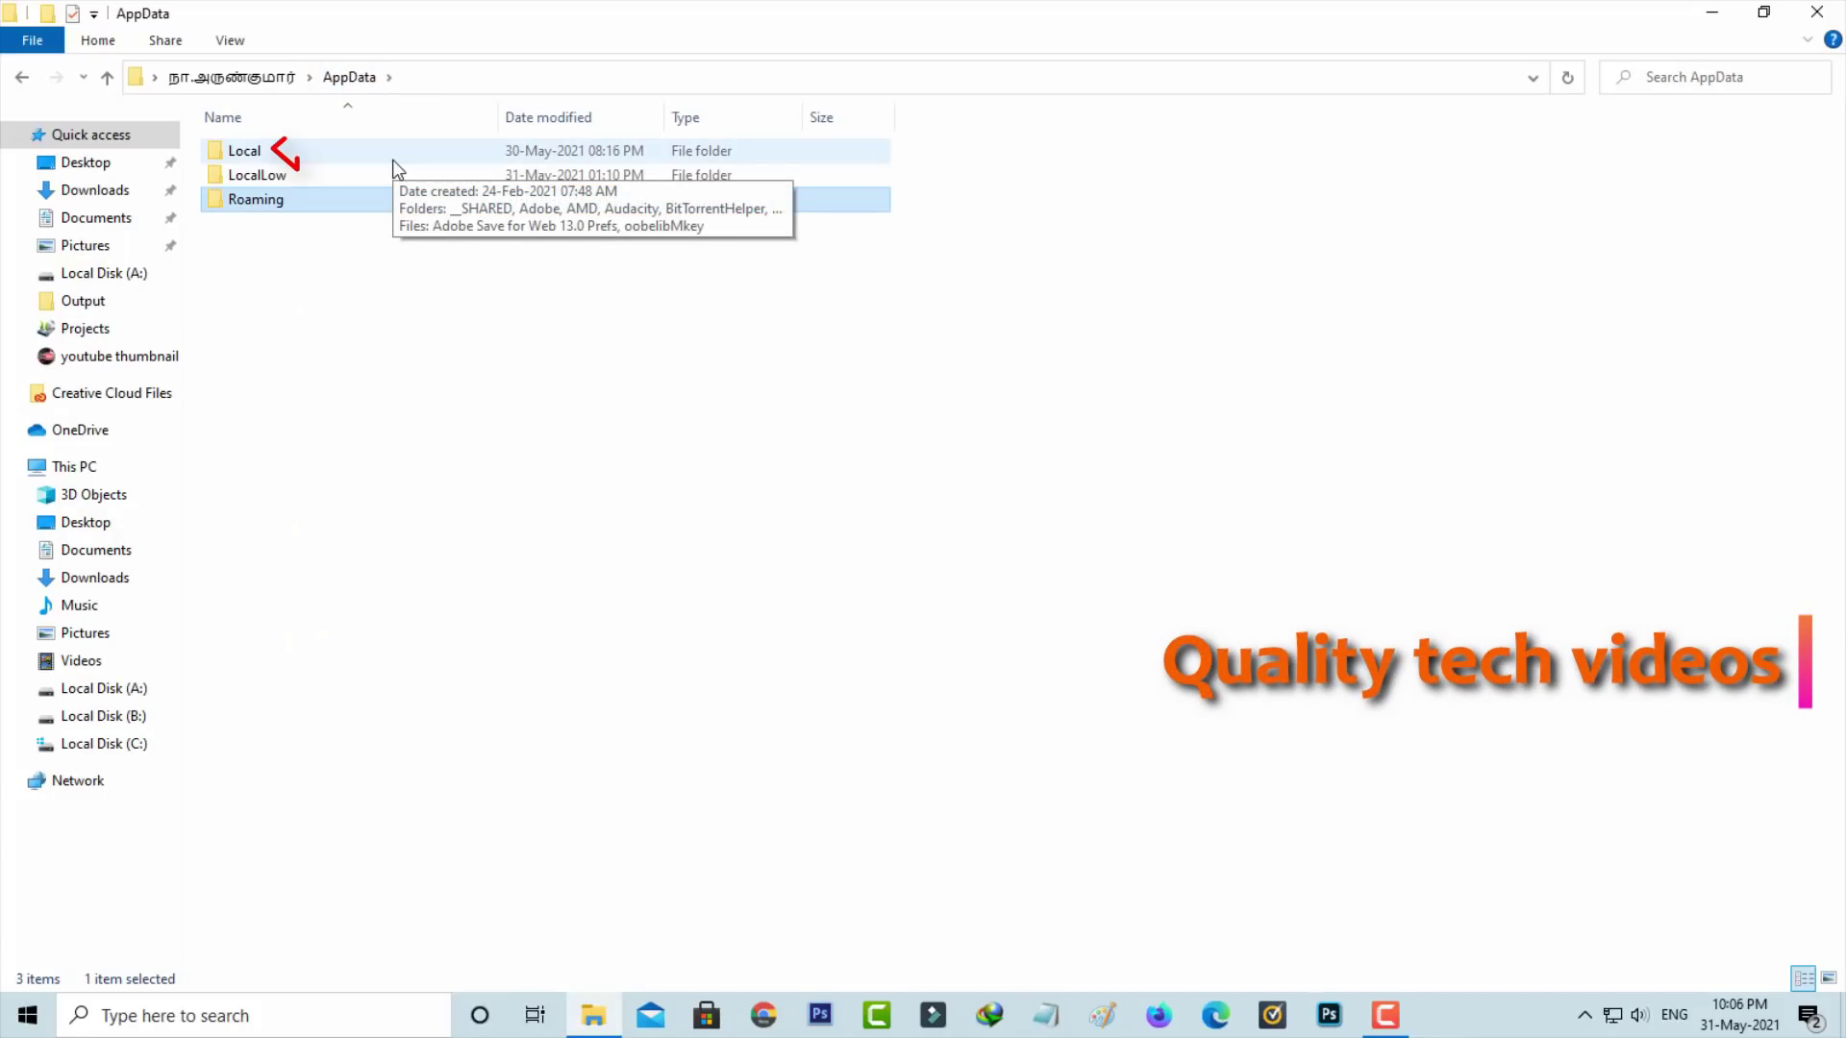
double_click(416, 145)
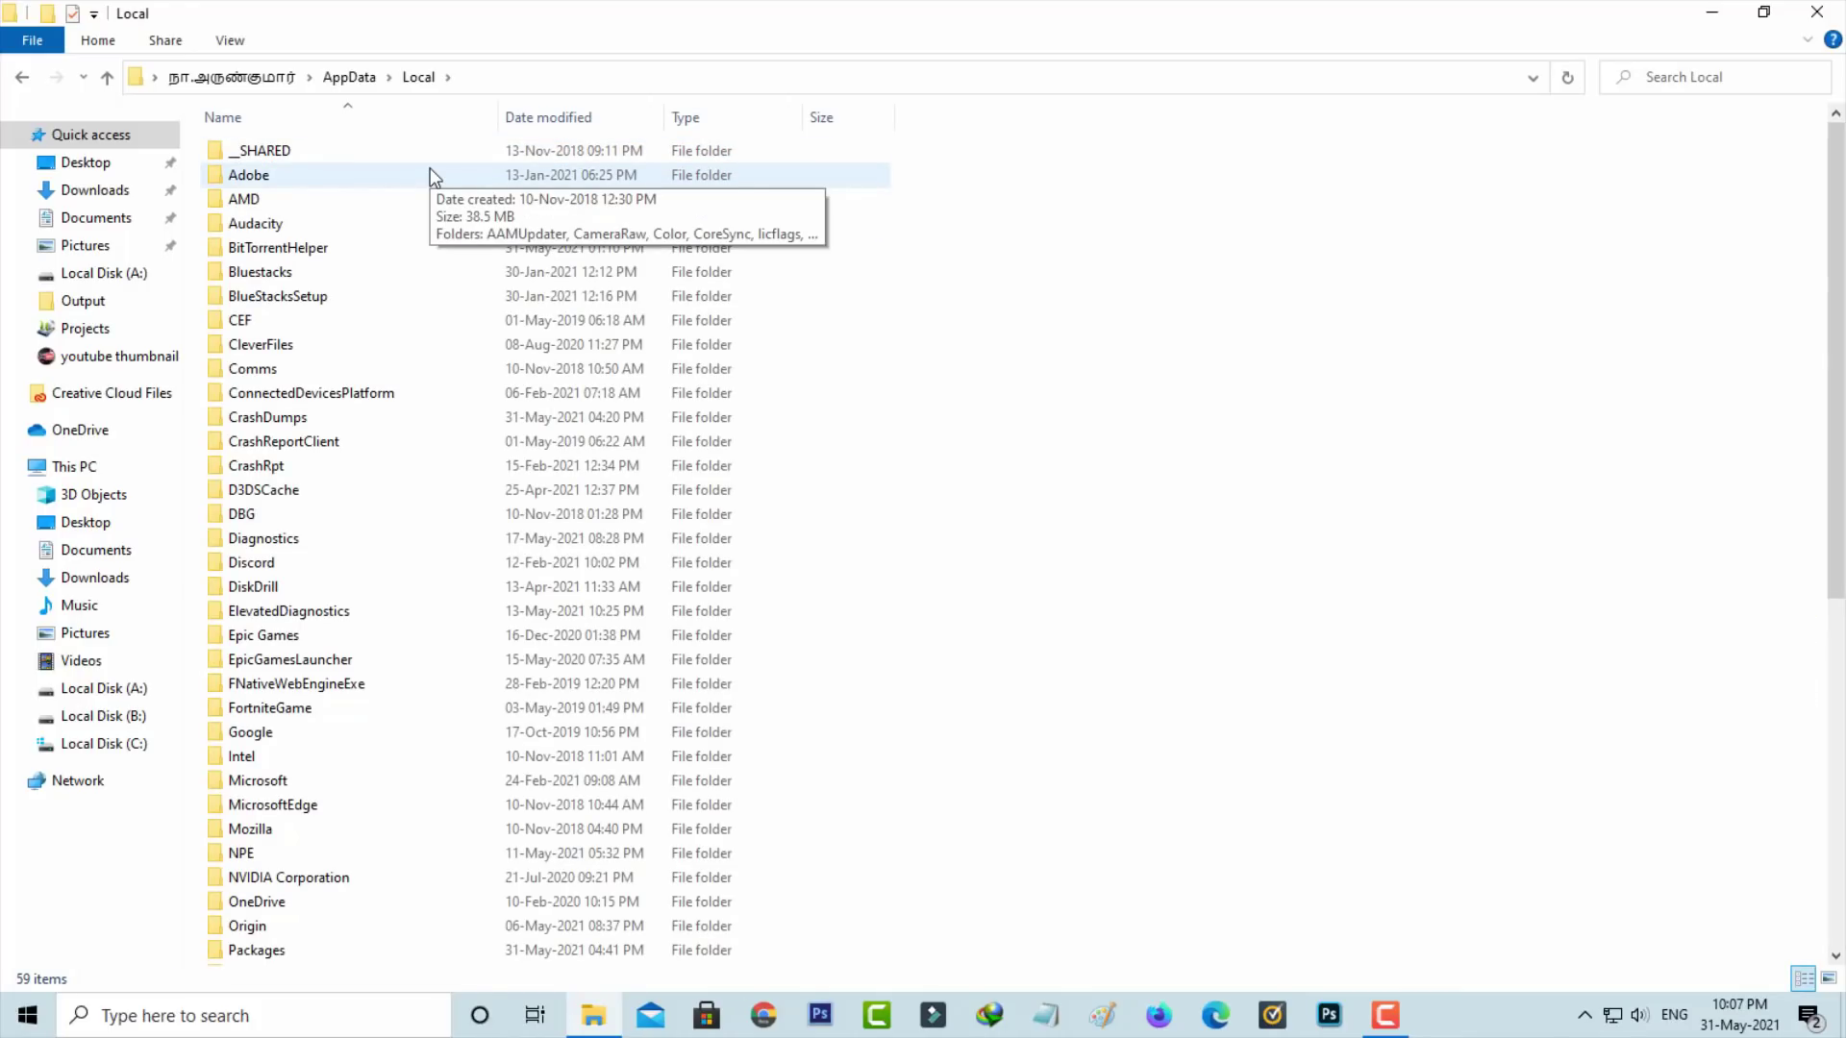
Step: Permanently delete the Roblox folder from Local and close File Explorer
type("ro")
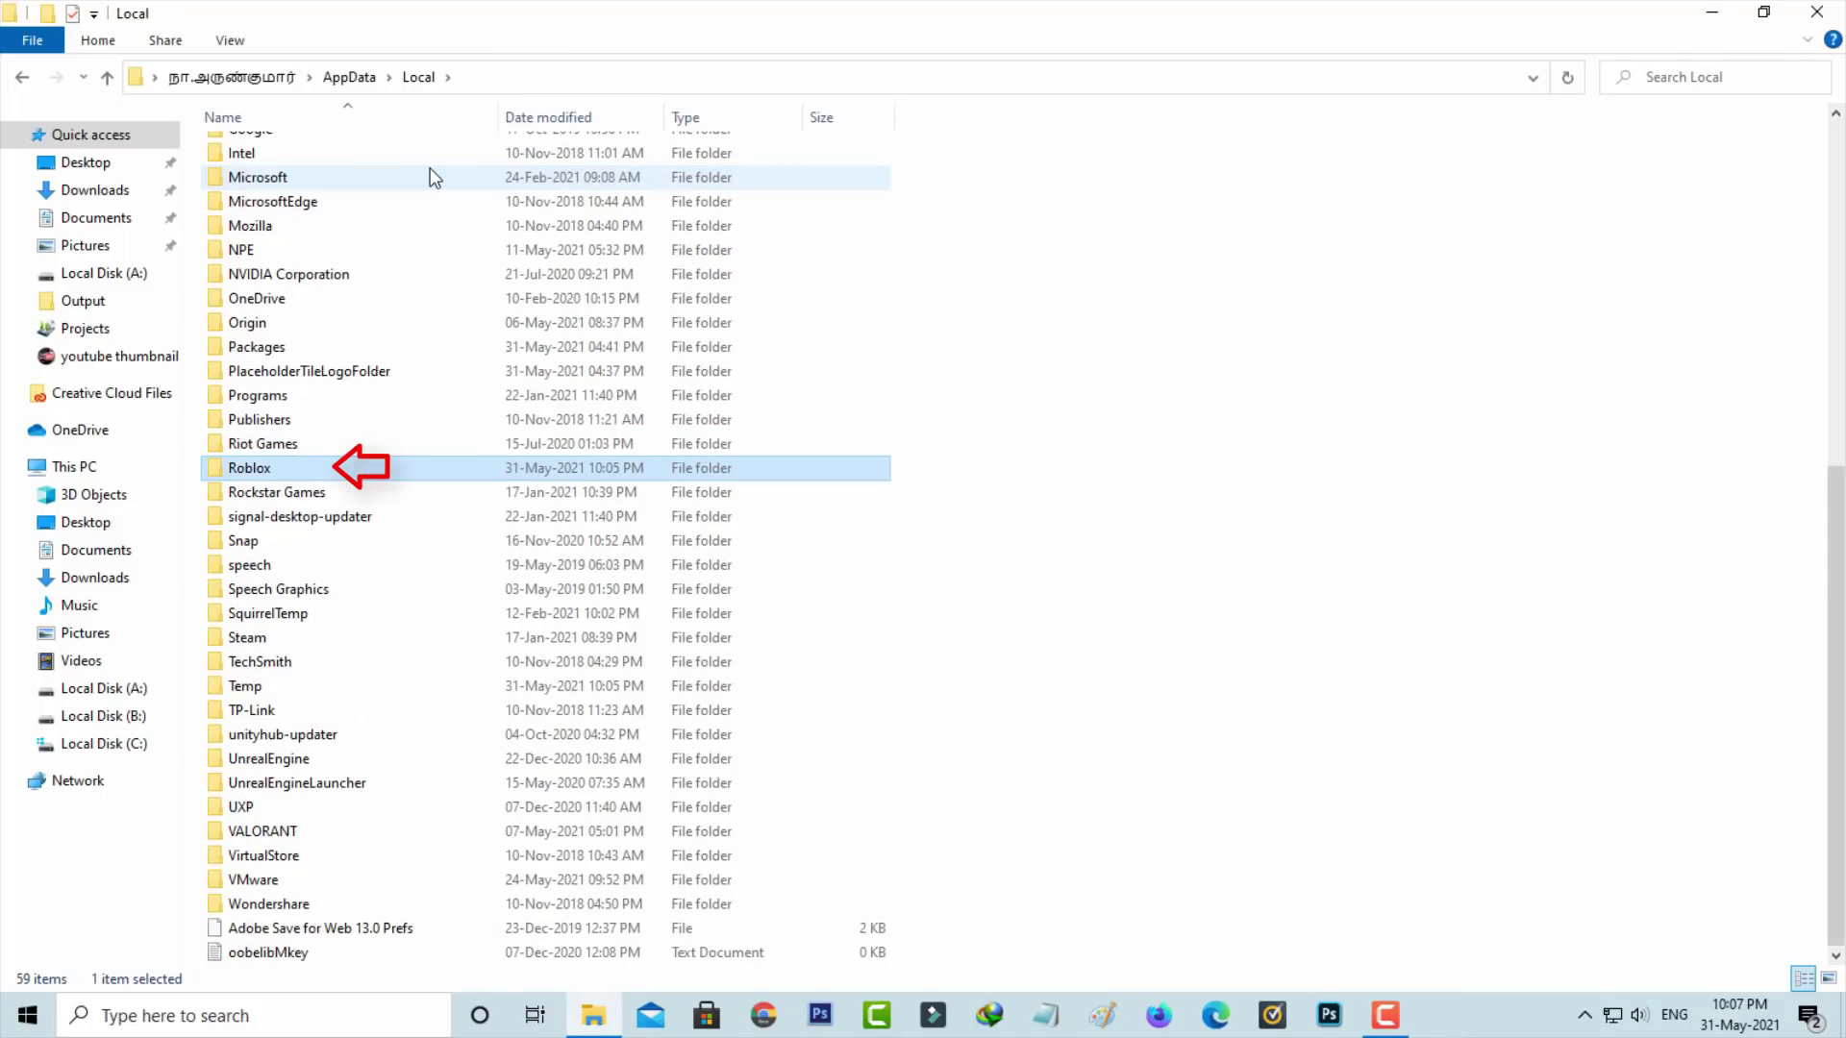
key("shift+Delete")
key("Return")
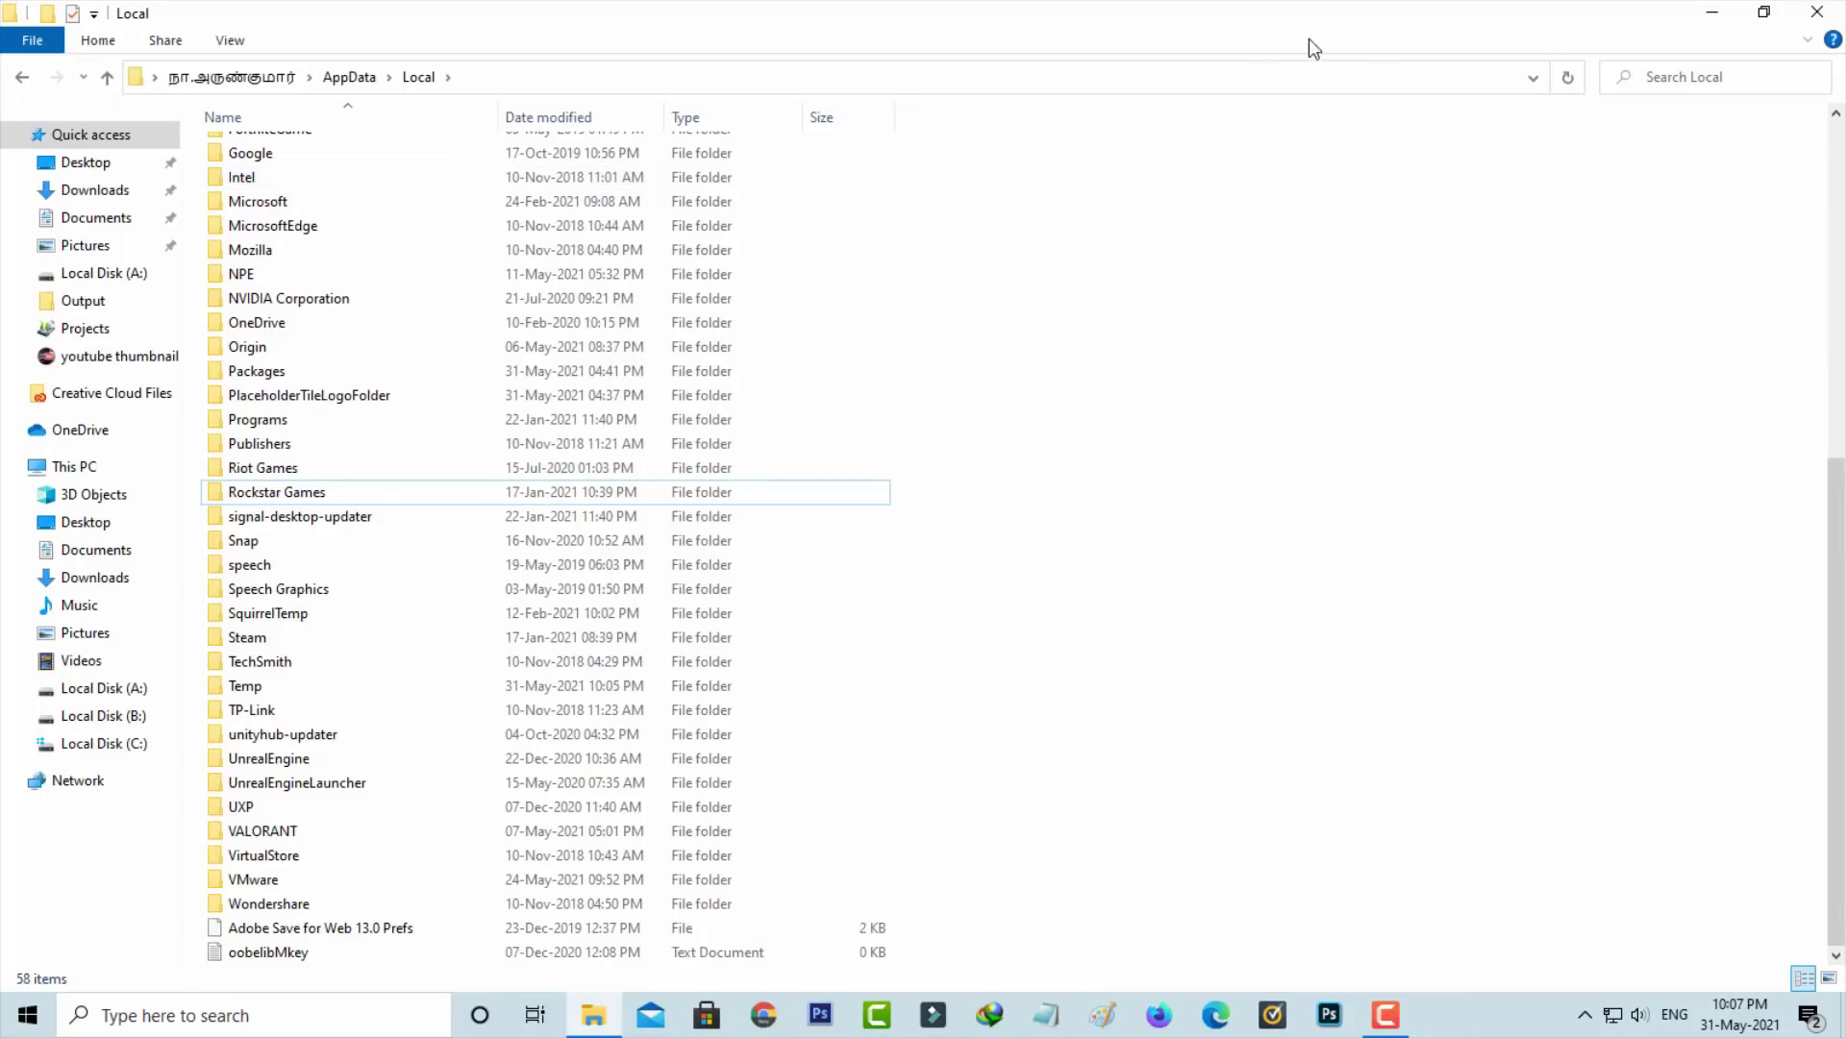
left_click(1817, 11)
Step: Bring up the Shut Down Windows dialog set to Restart, then dismiss it without restarting
key("alt+F4")
key("Down")
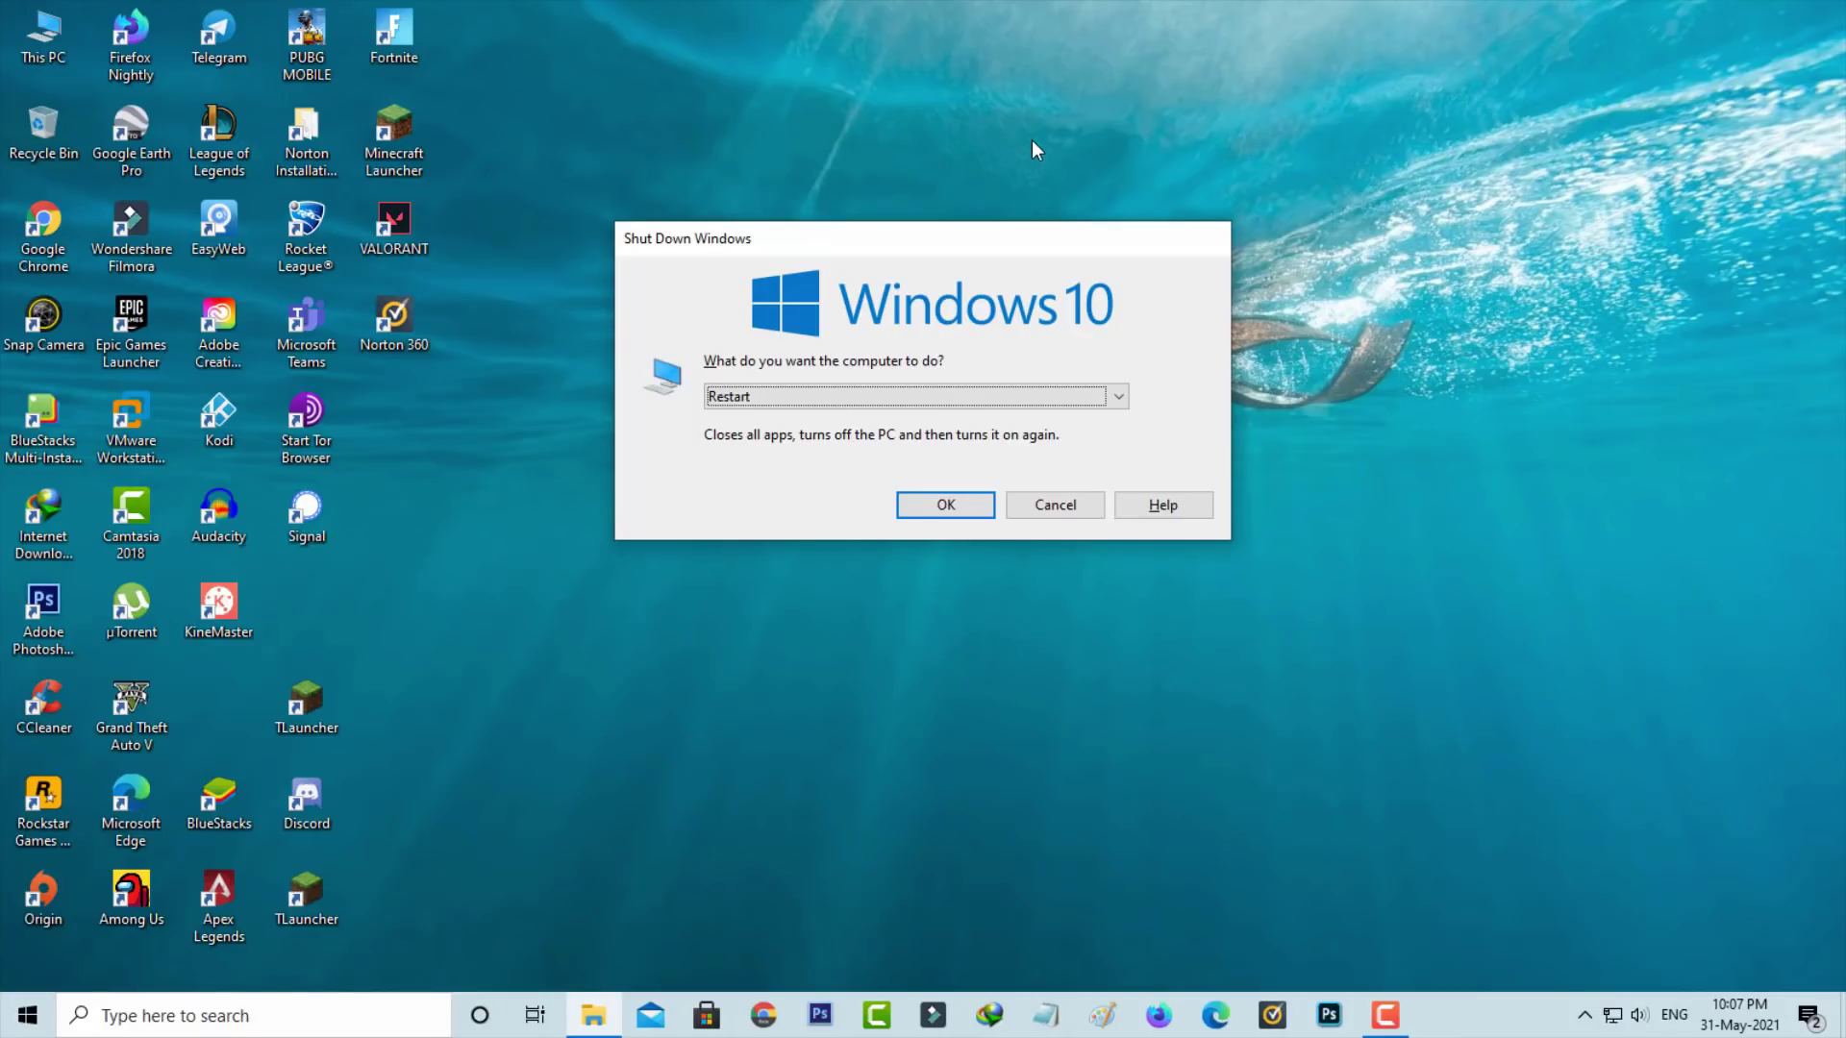
key("Return")
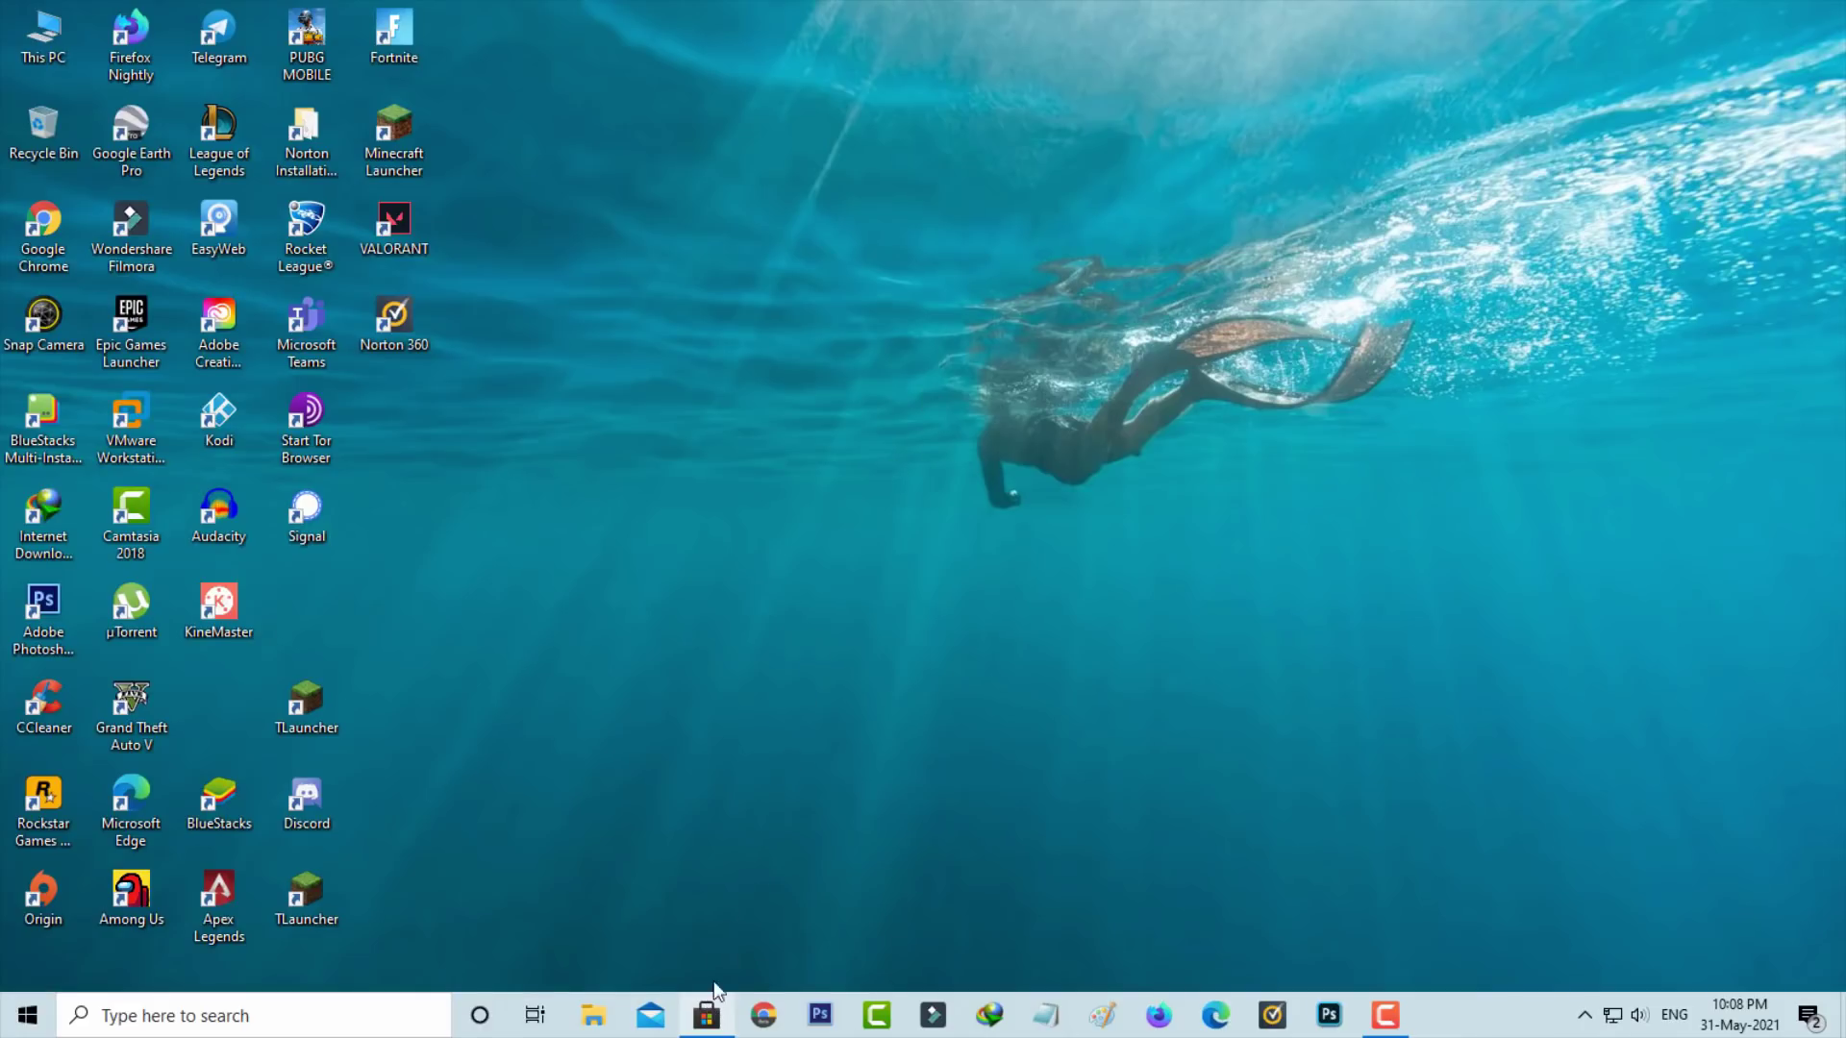
Step: Search Microsoft Store for 'roblox' and open the Roblox game page
left_click(707, 1015)
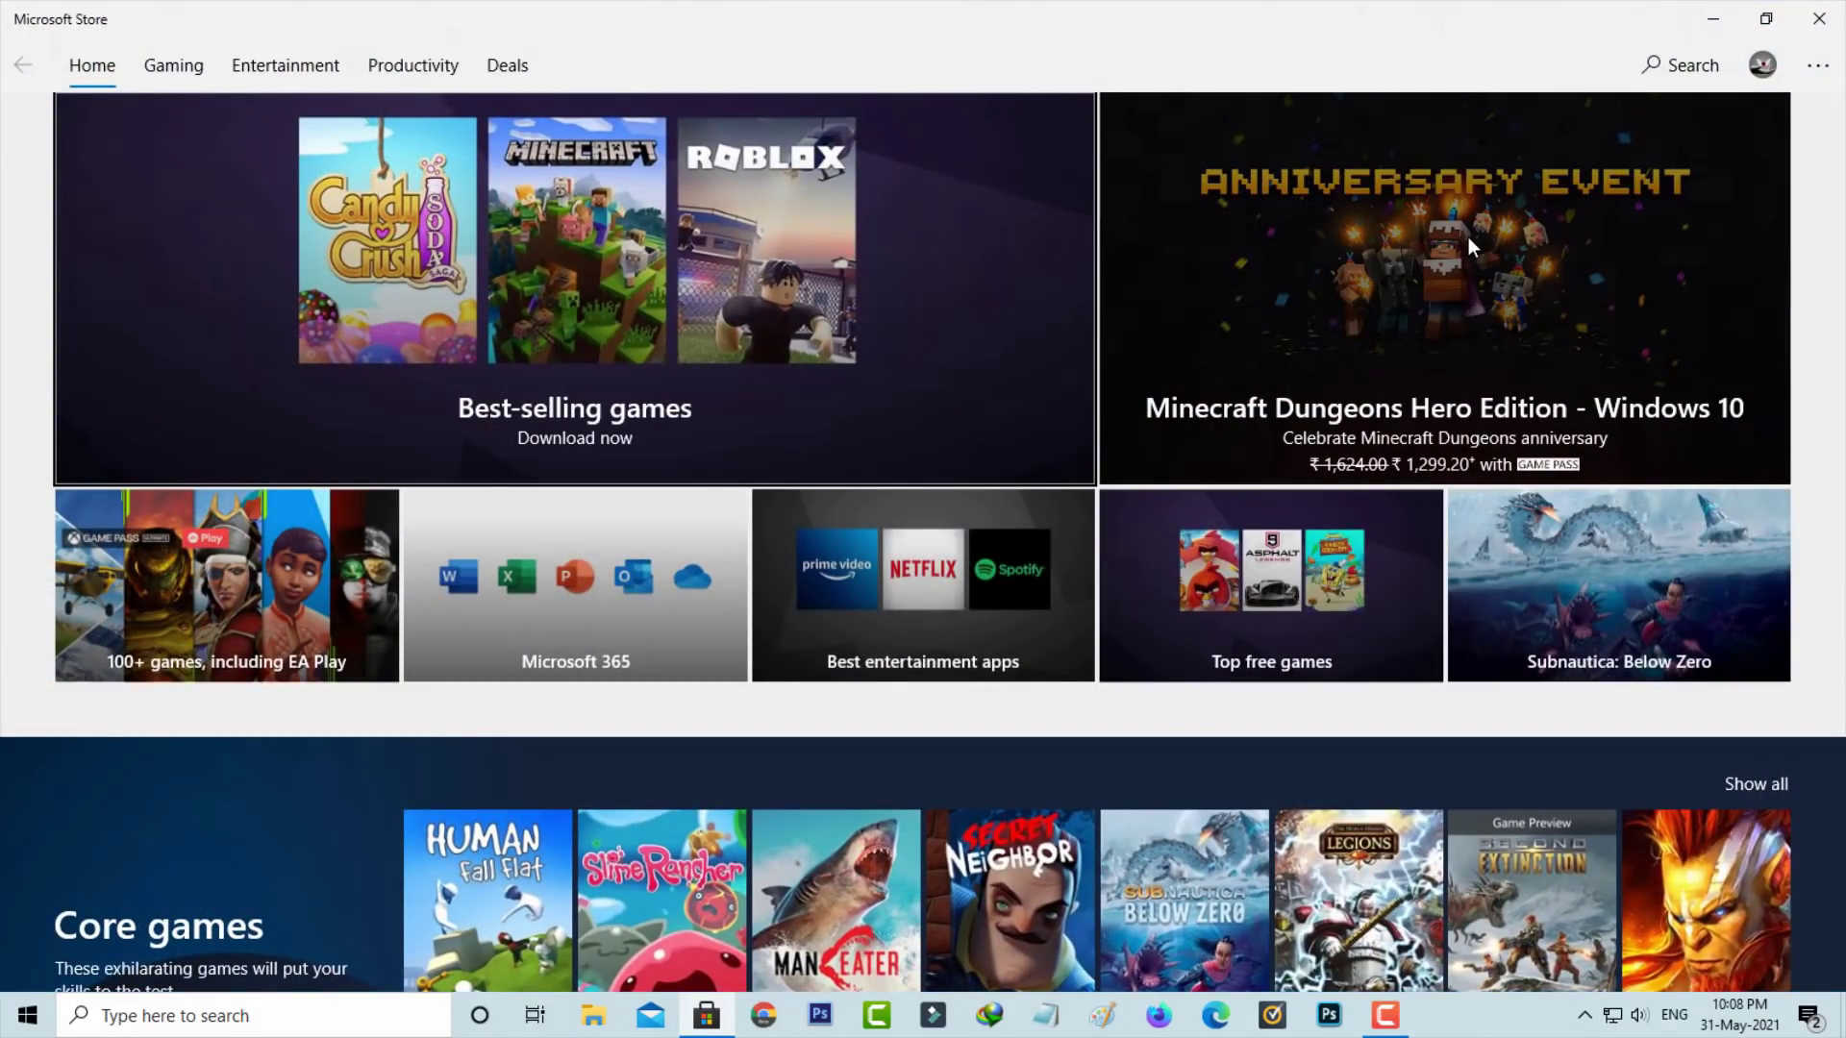
left_click(1685, 81)
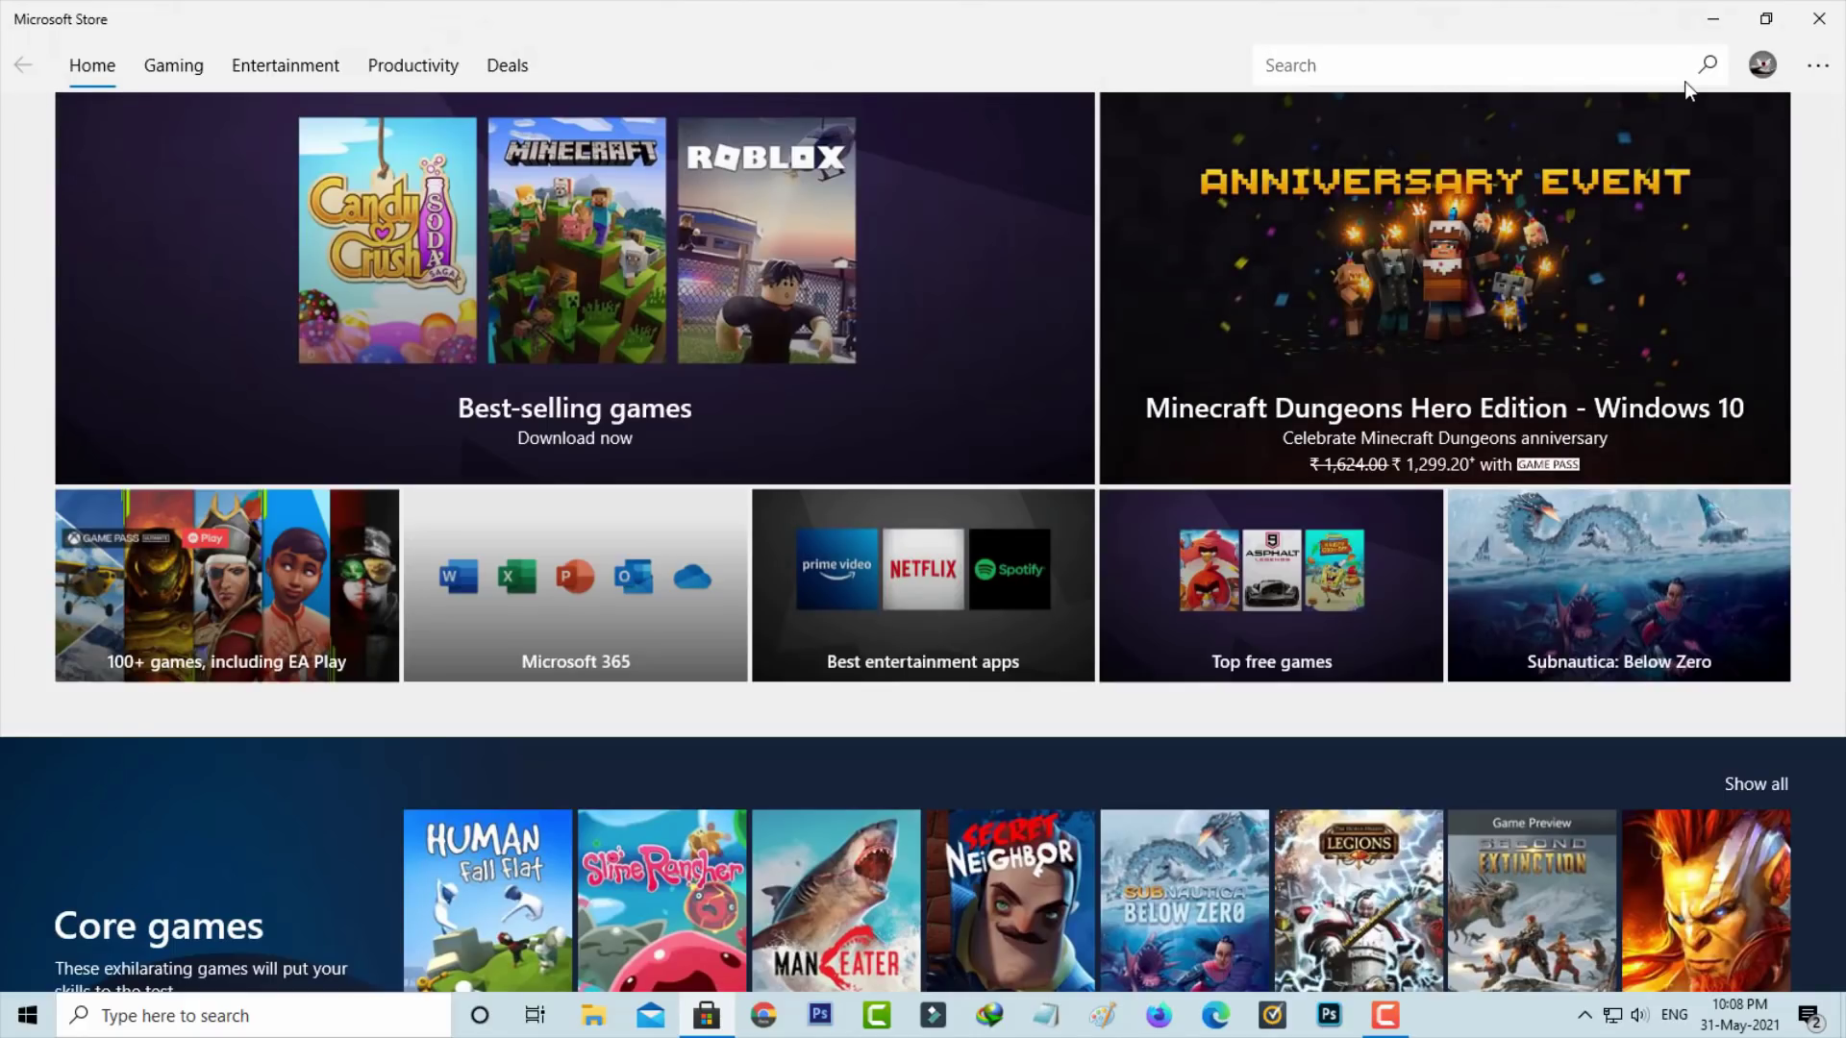
type("roblox")
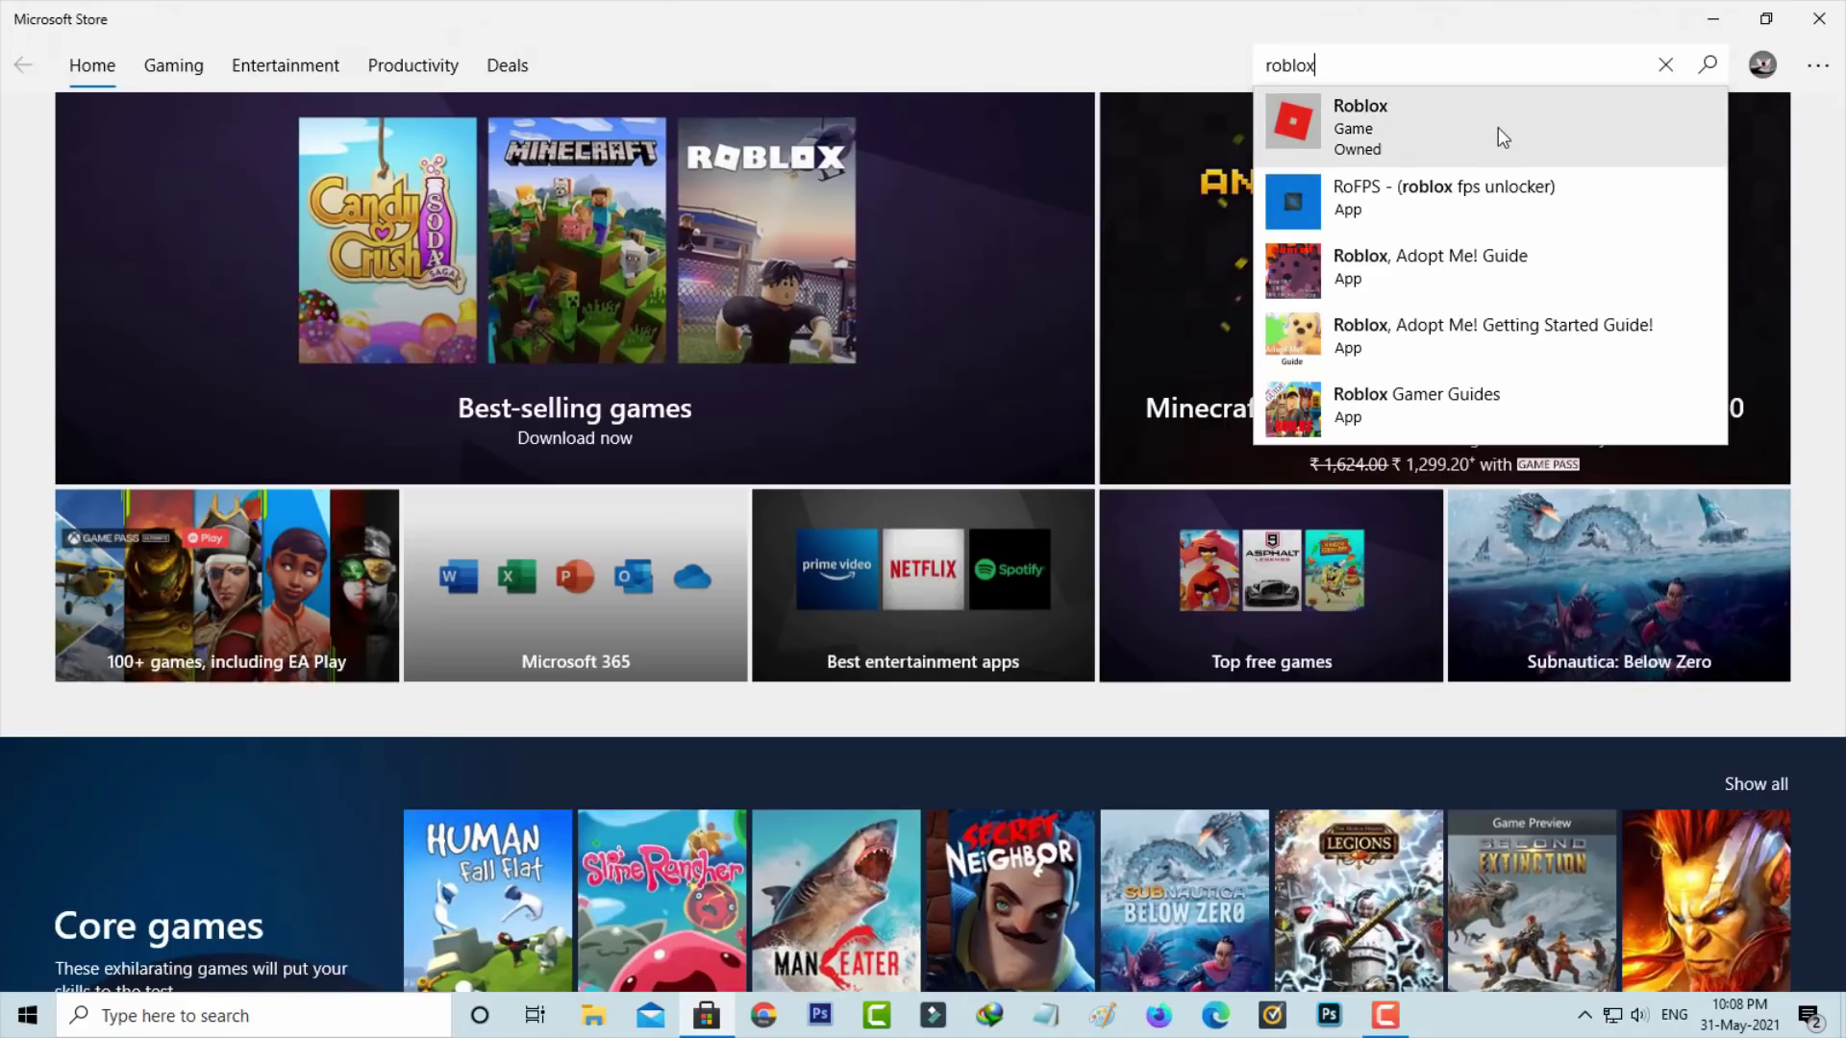
left_click(1498, 127)
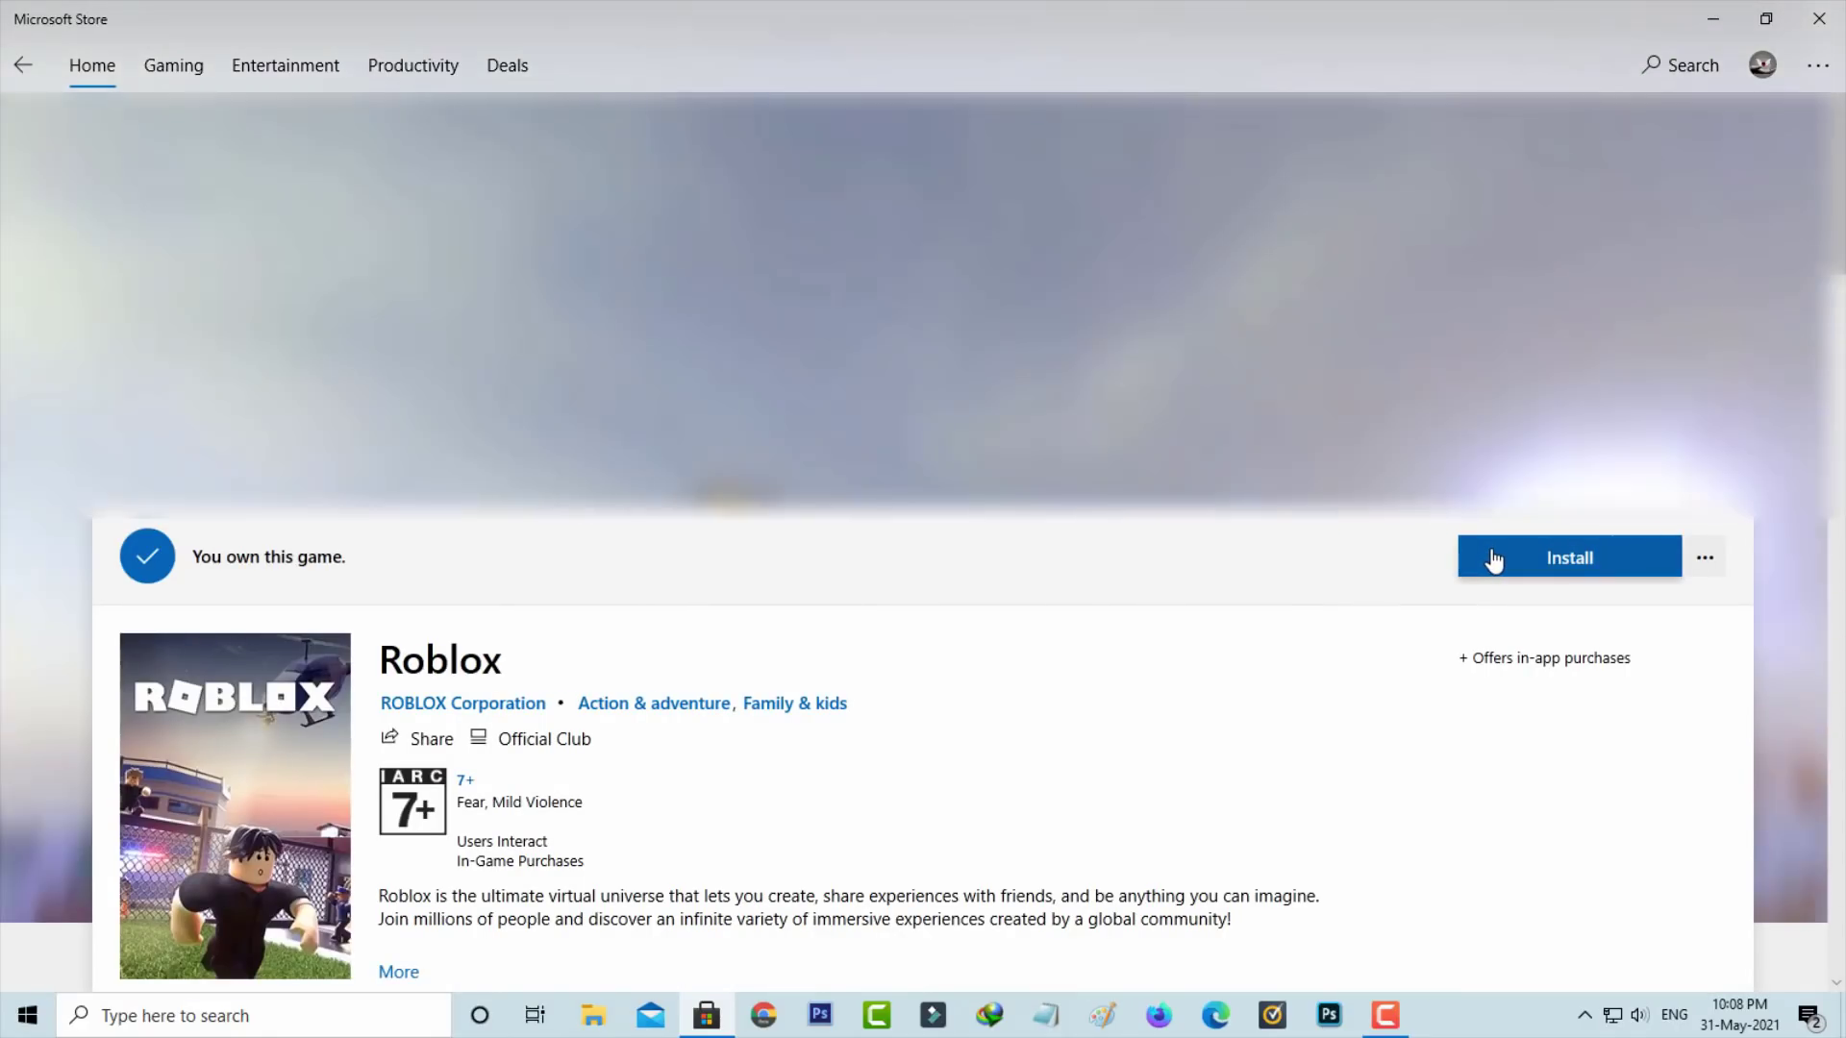
Step: Install Roblox from the Store, launch it, and minimize the Store
left_click(1493, 556)
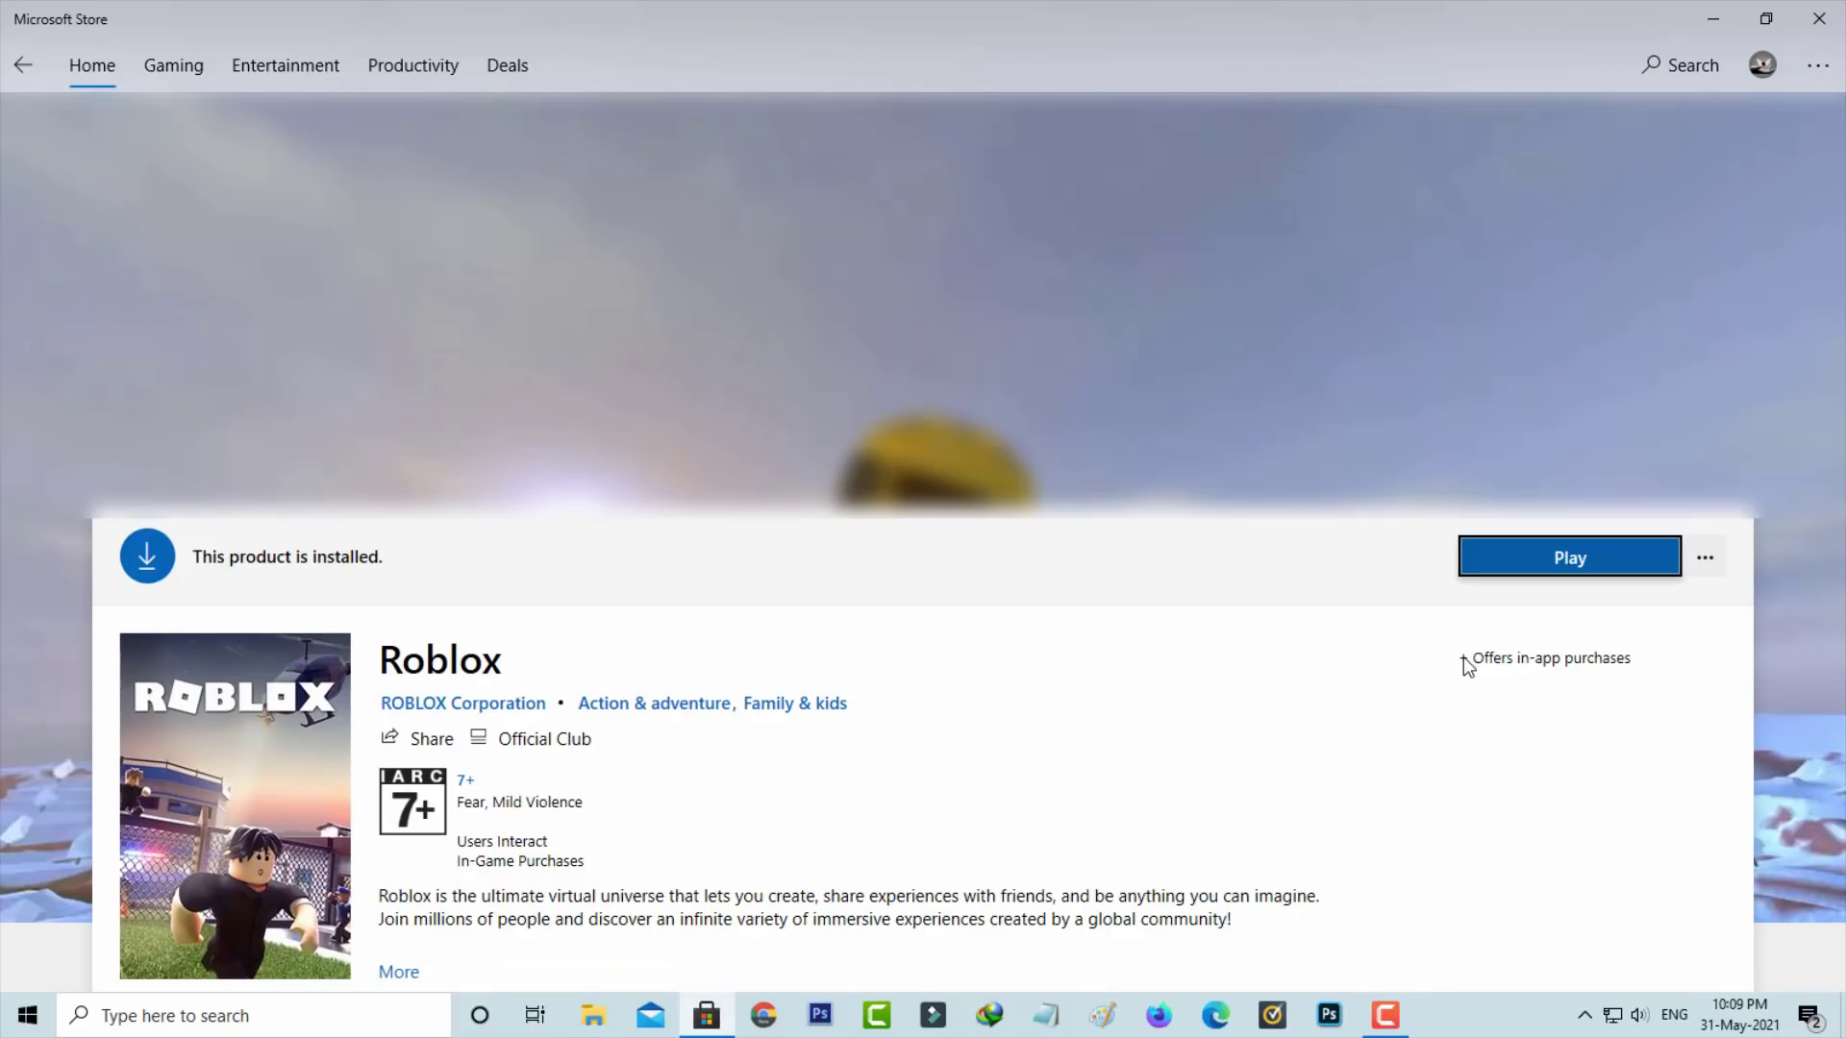
left_click(1566, 561)
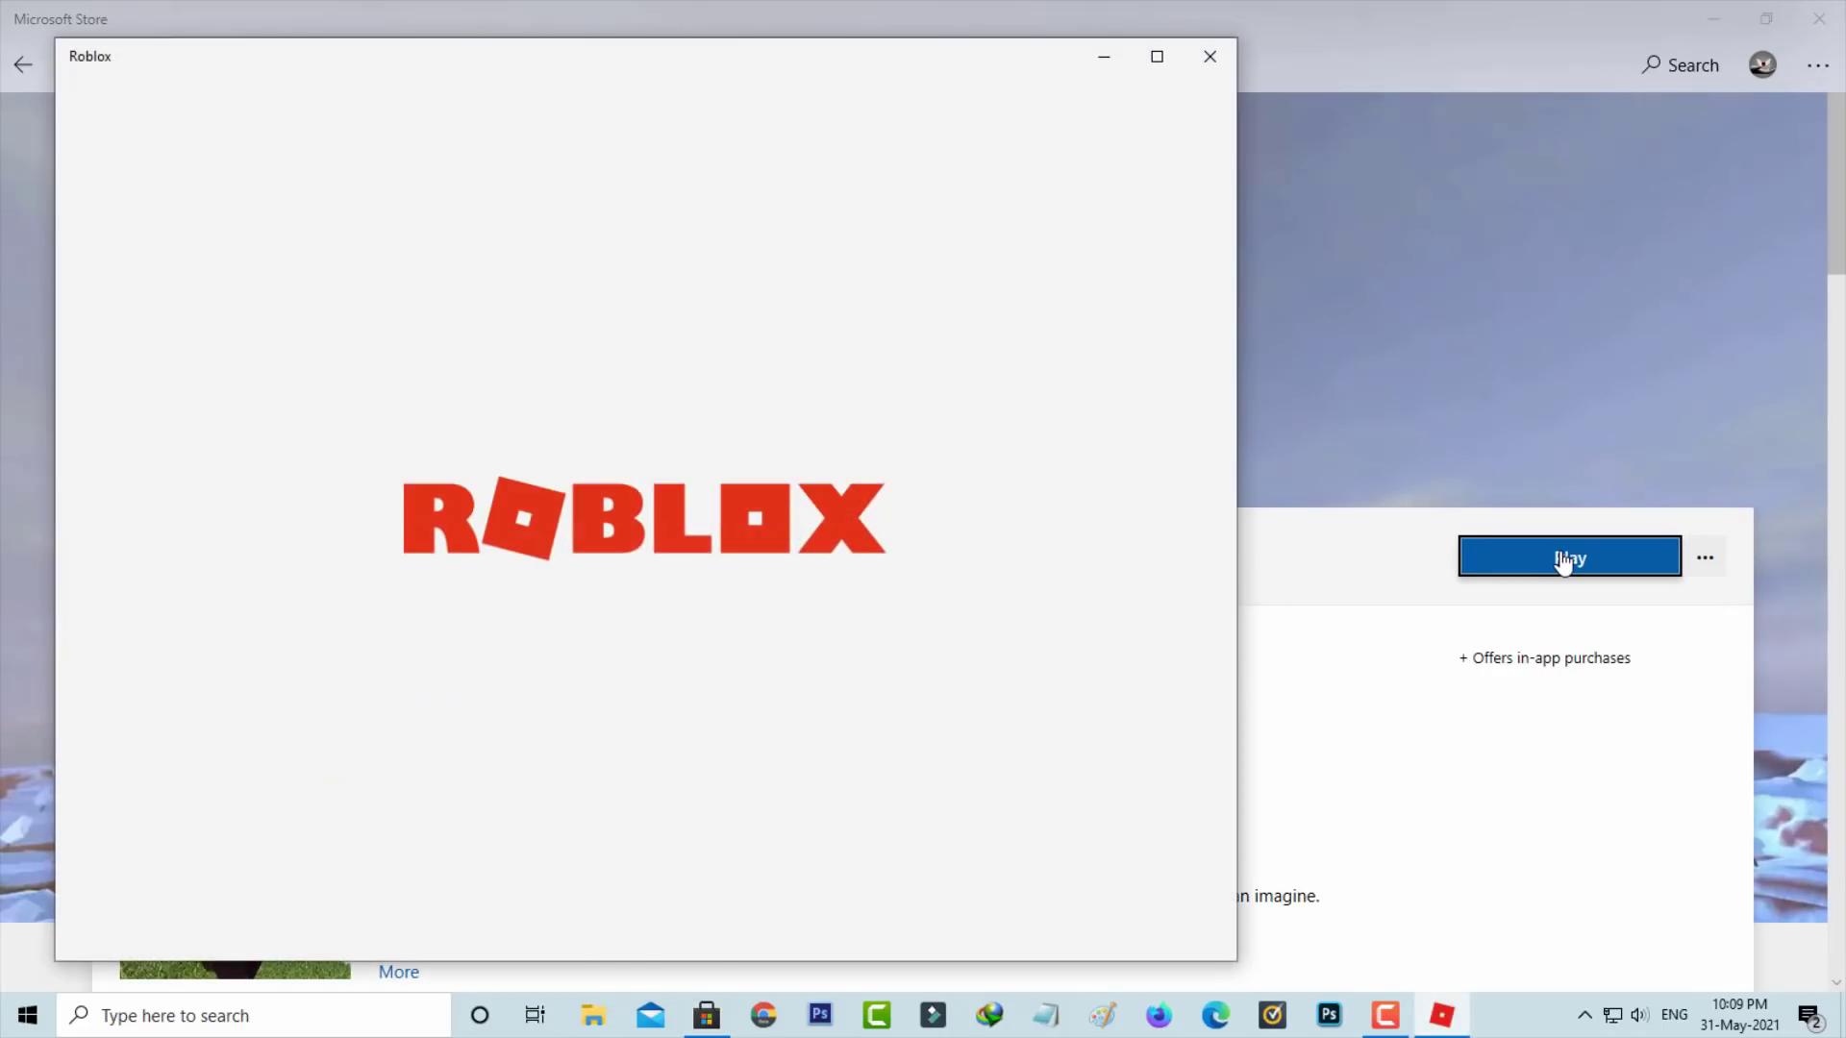
left_click(1709, 19)
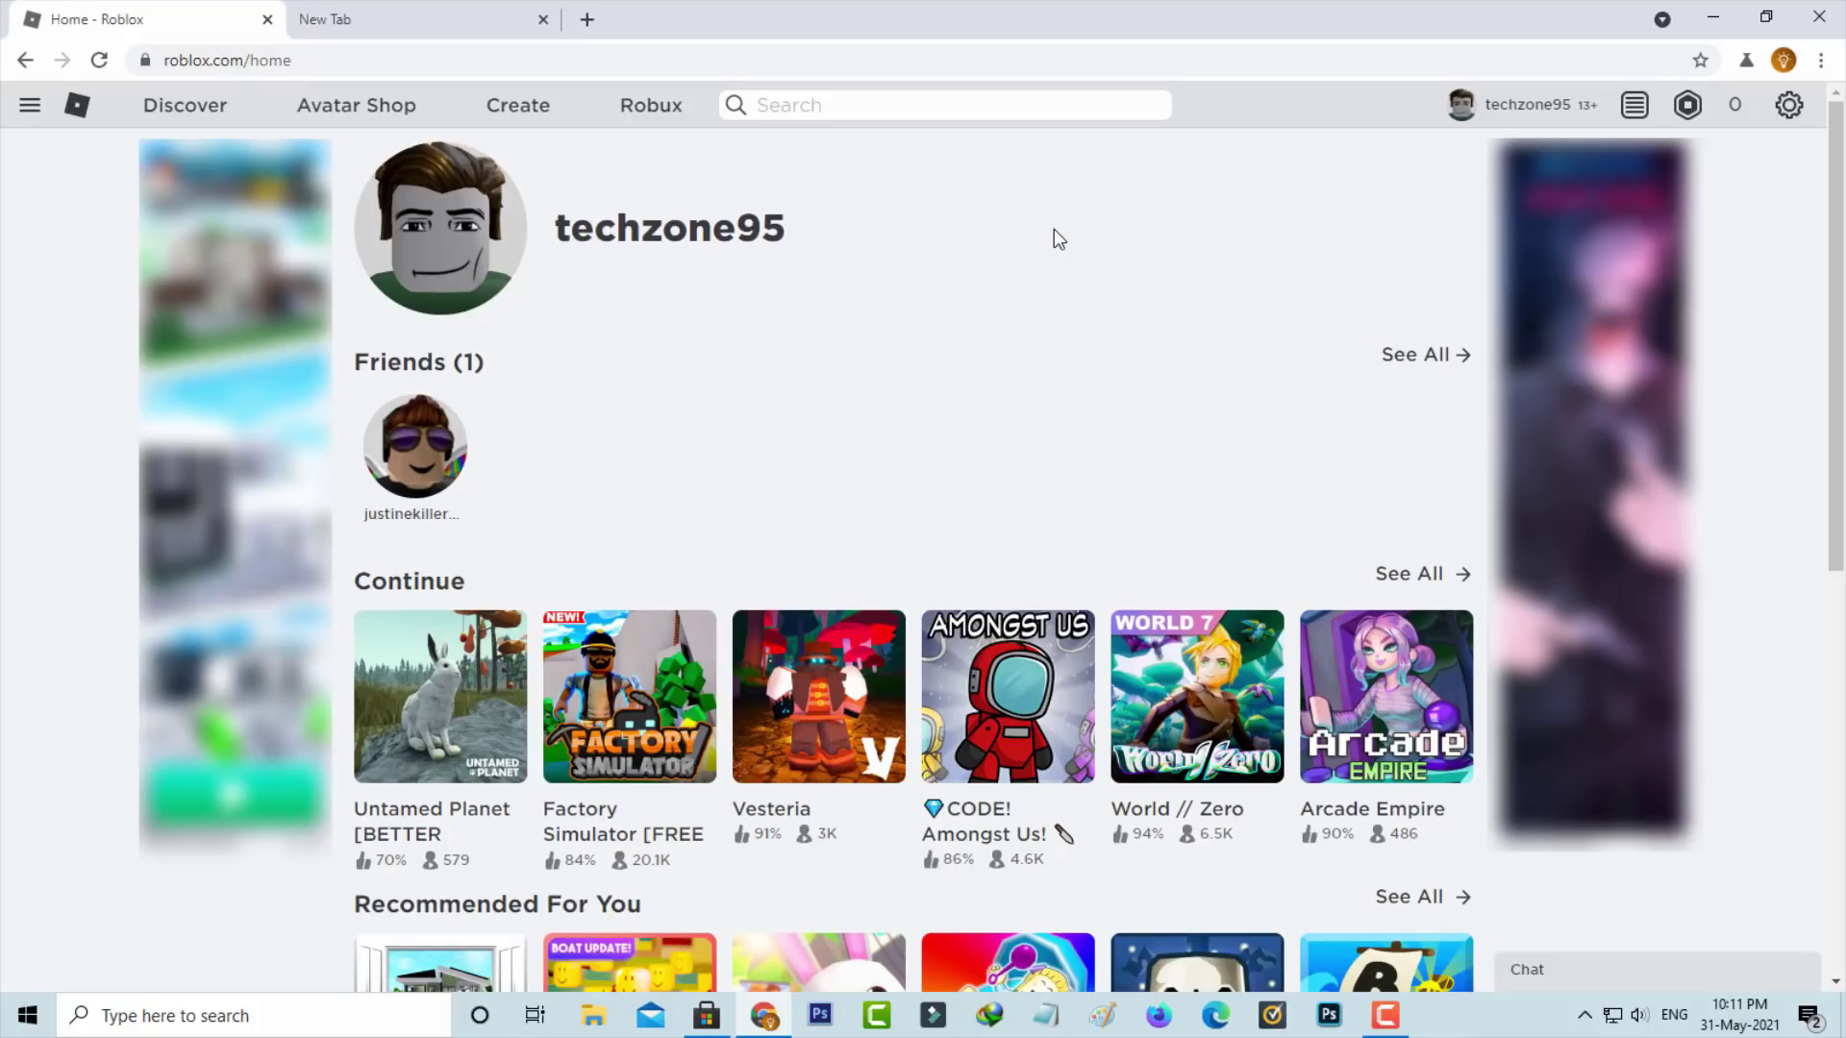
Step: Download RobloxPlayerLauncher.exe via Play on CODE! Amongst Us!, then show all Chrome downloads
left_click(1007, 696)
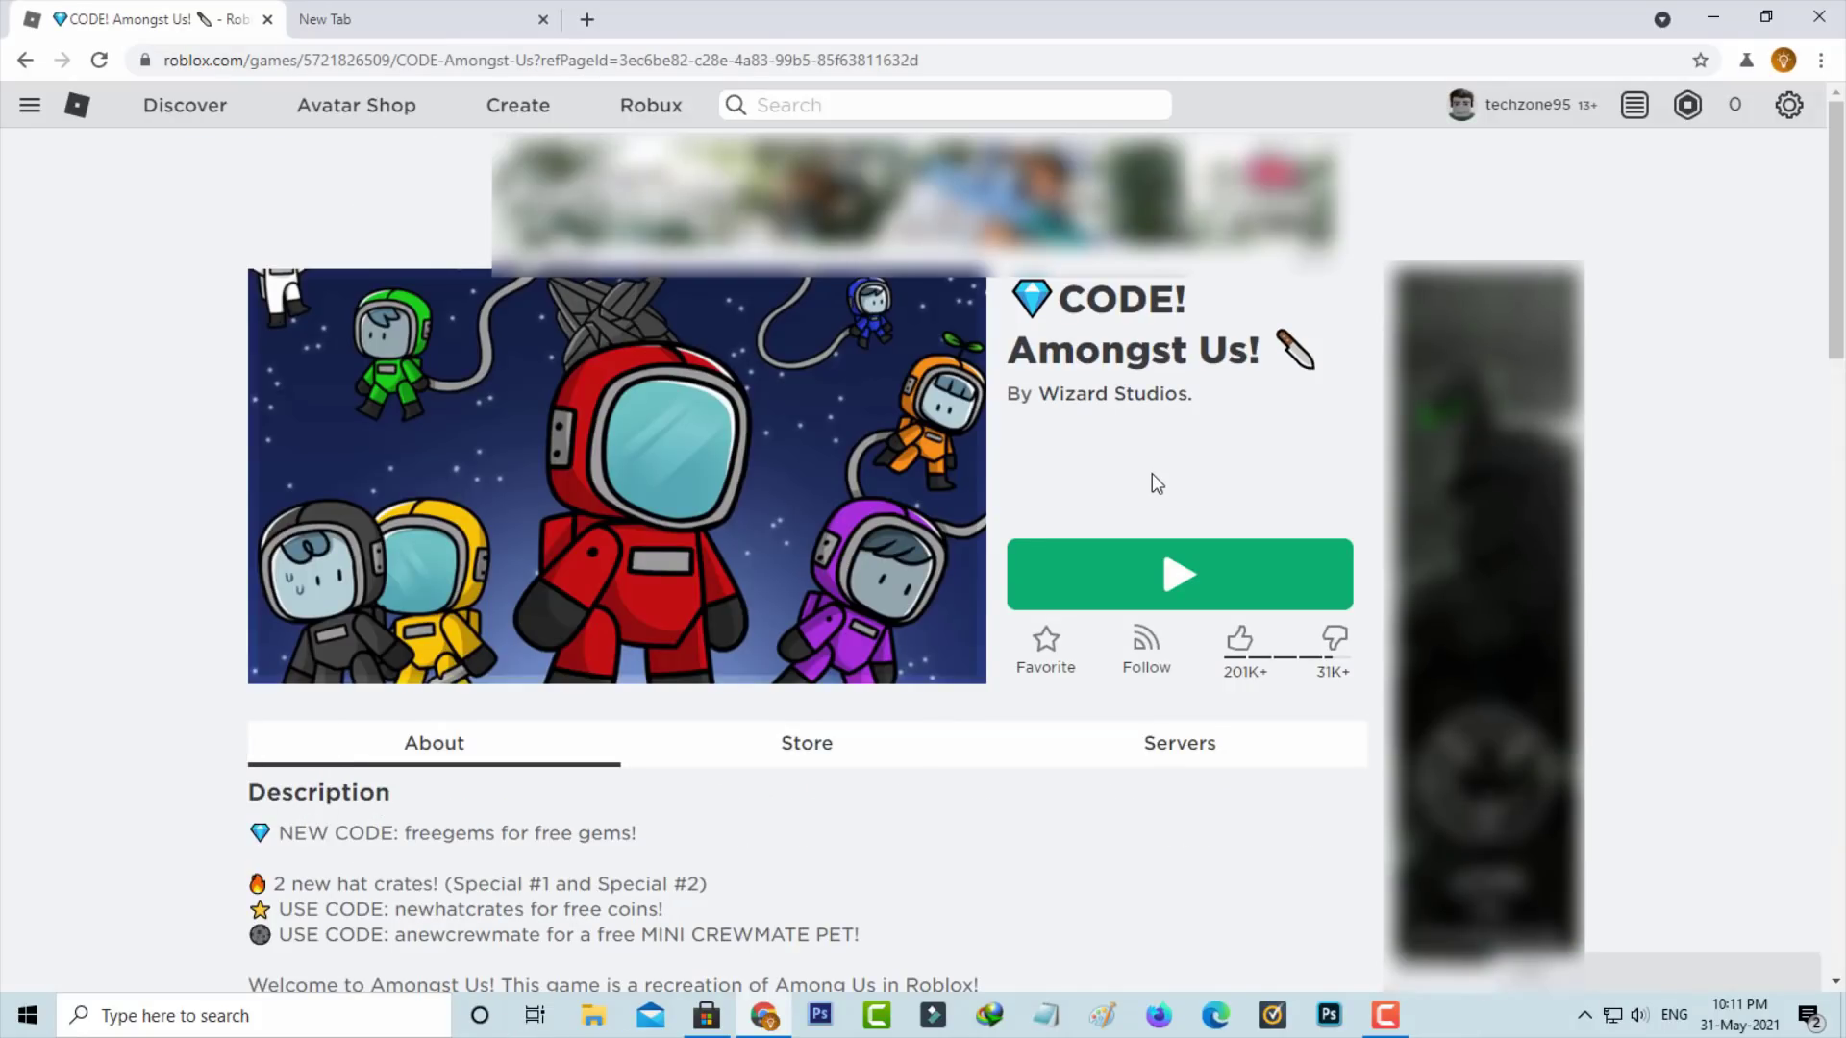
left_click(1189, 567)
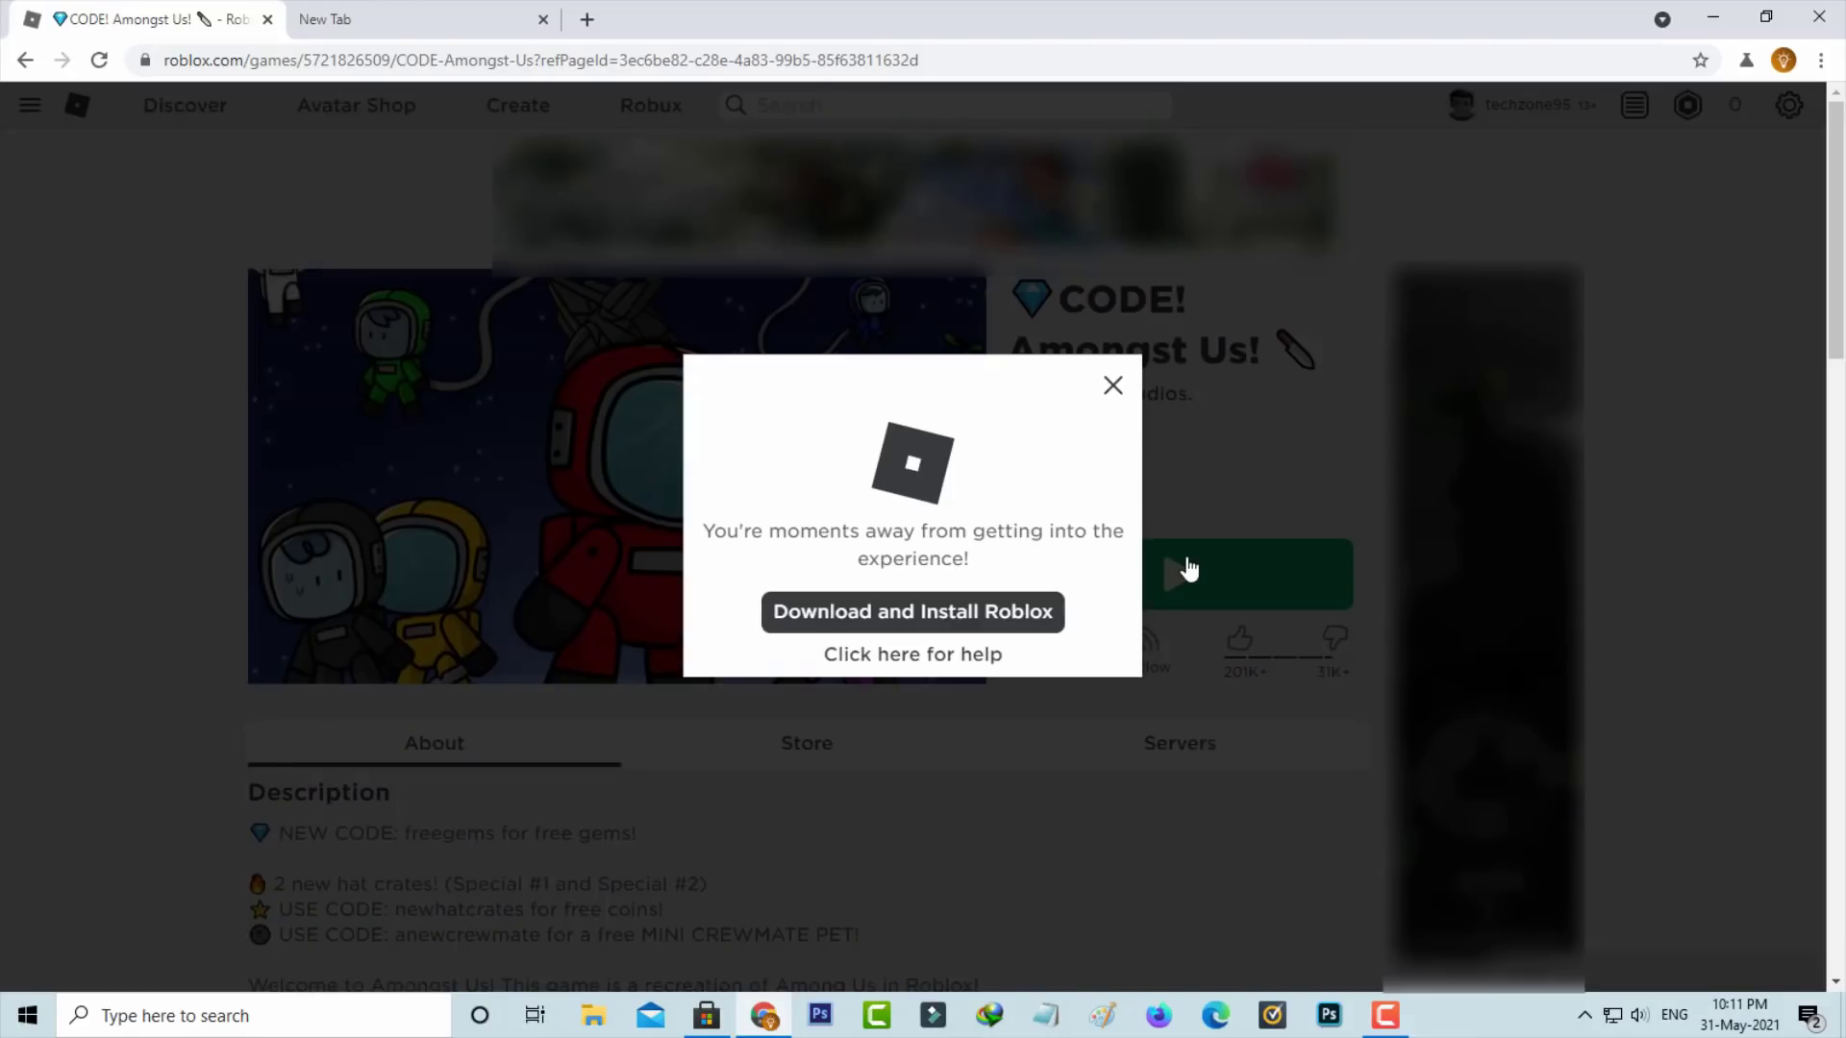
left_click(1037, 625)
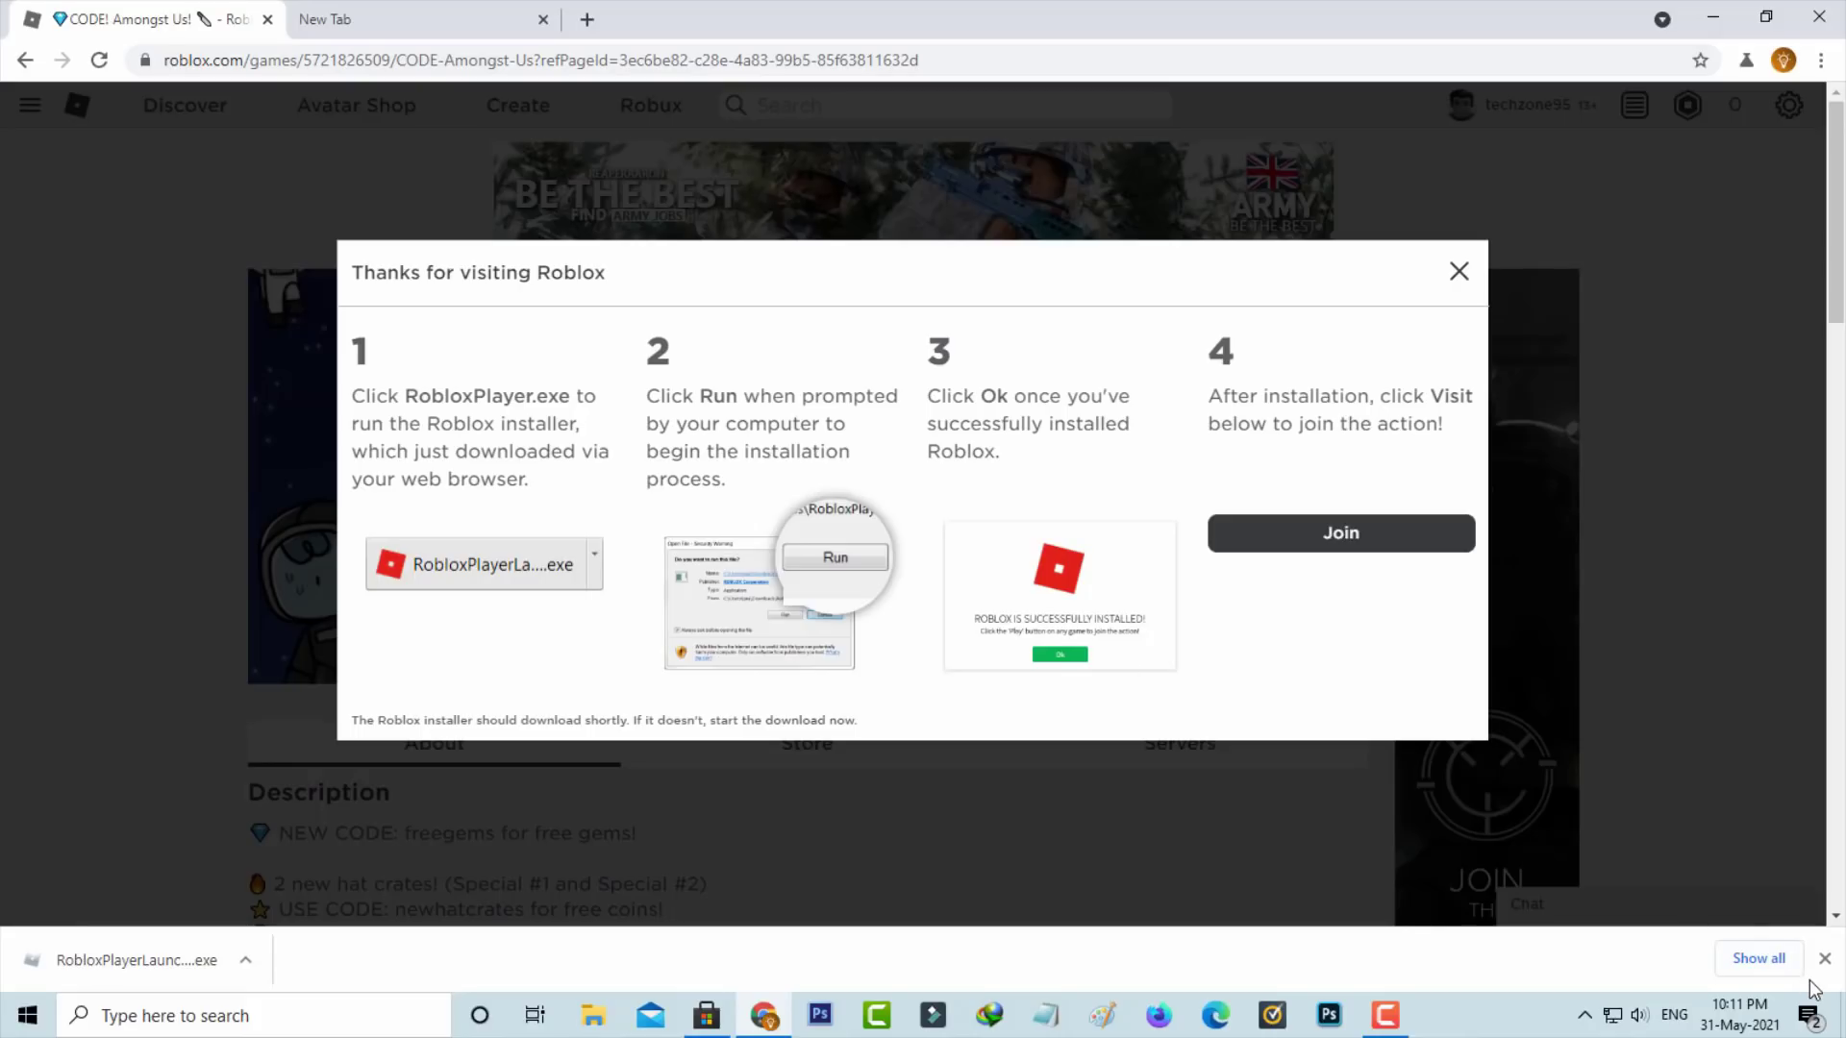
left_click(1758, 958)
Step: Run RobloxPlayerLauncher from the Downloads folder as administrator and accept the success message
left_click(738, 336)
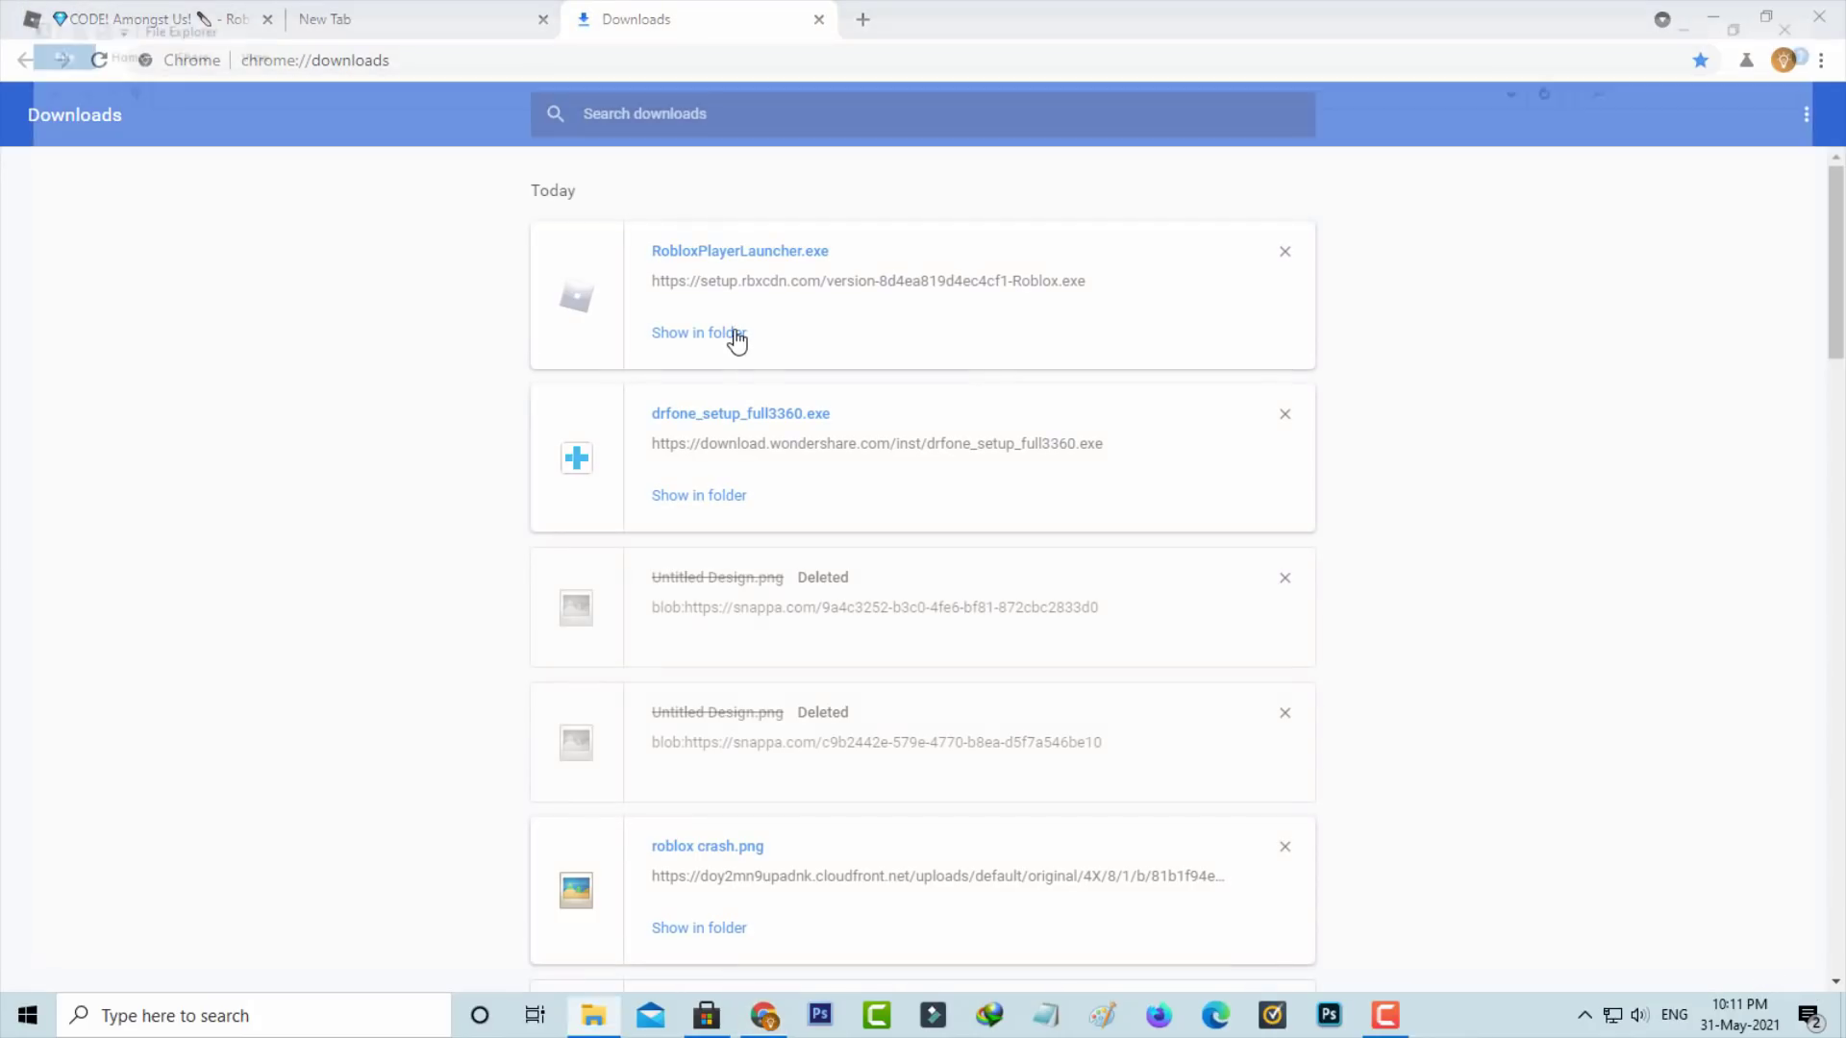
right_click(432, 183)
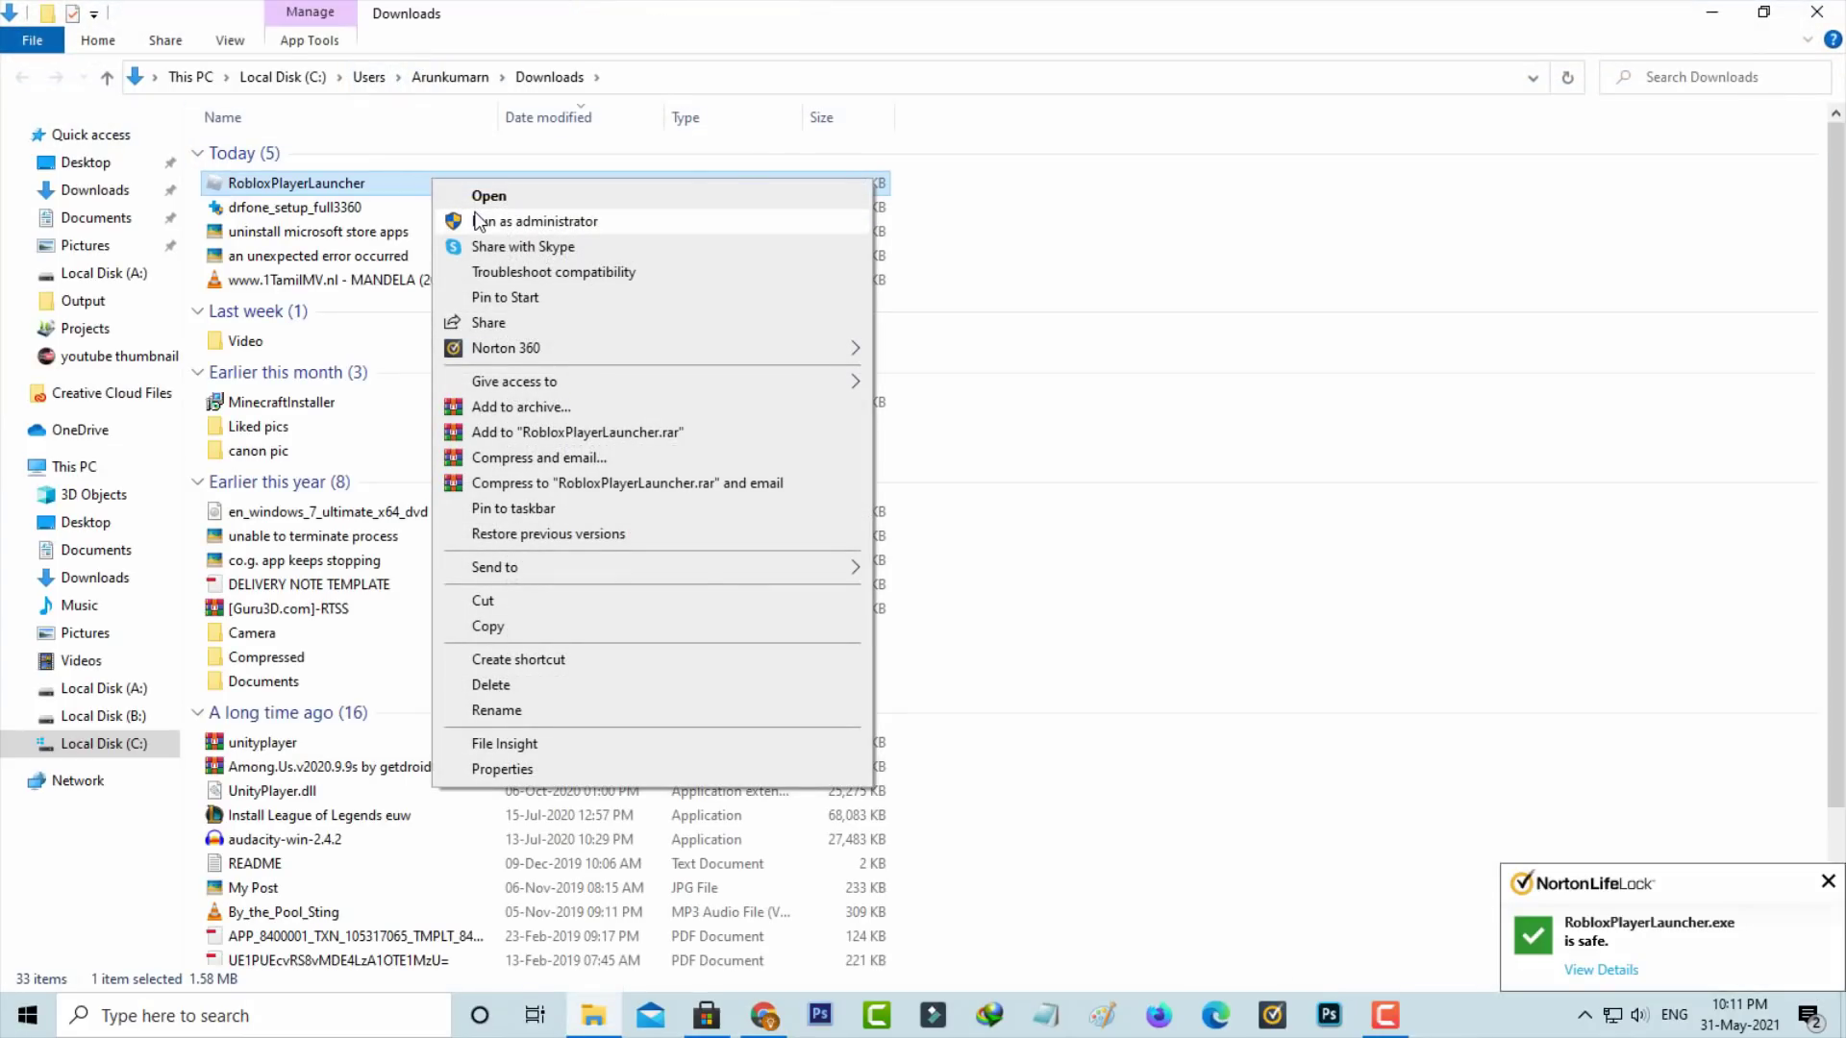
left_click(478, 221)
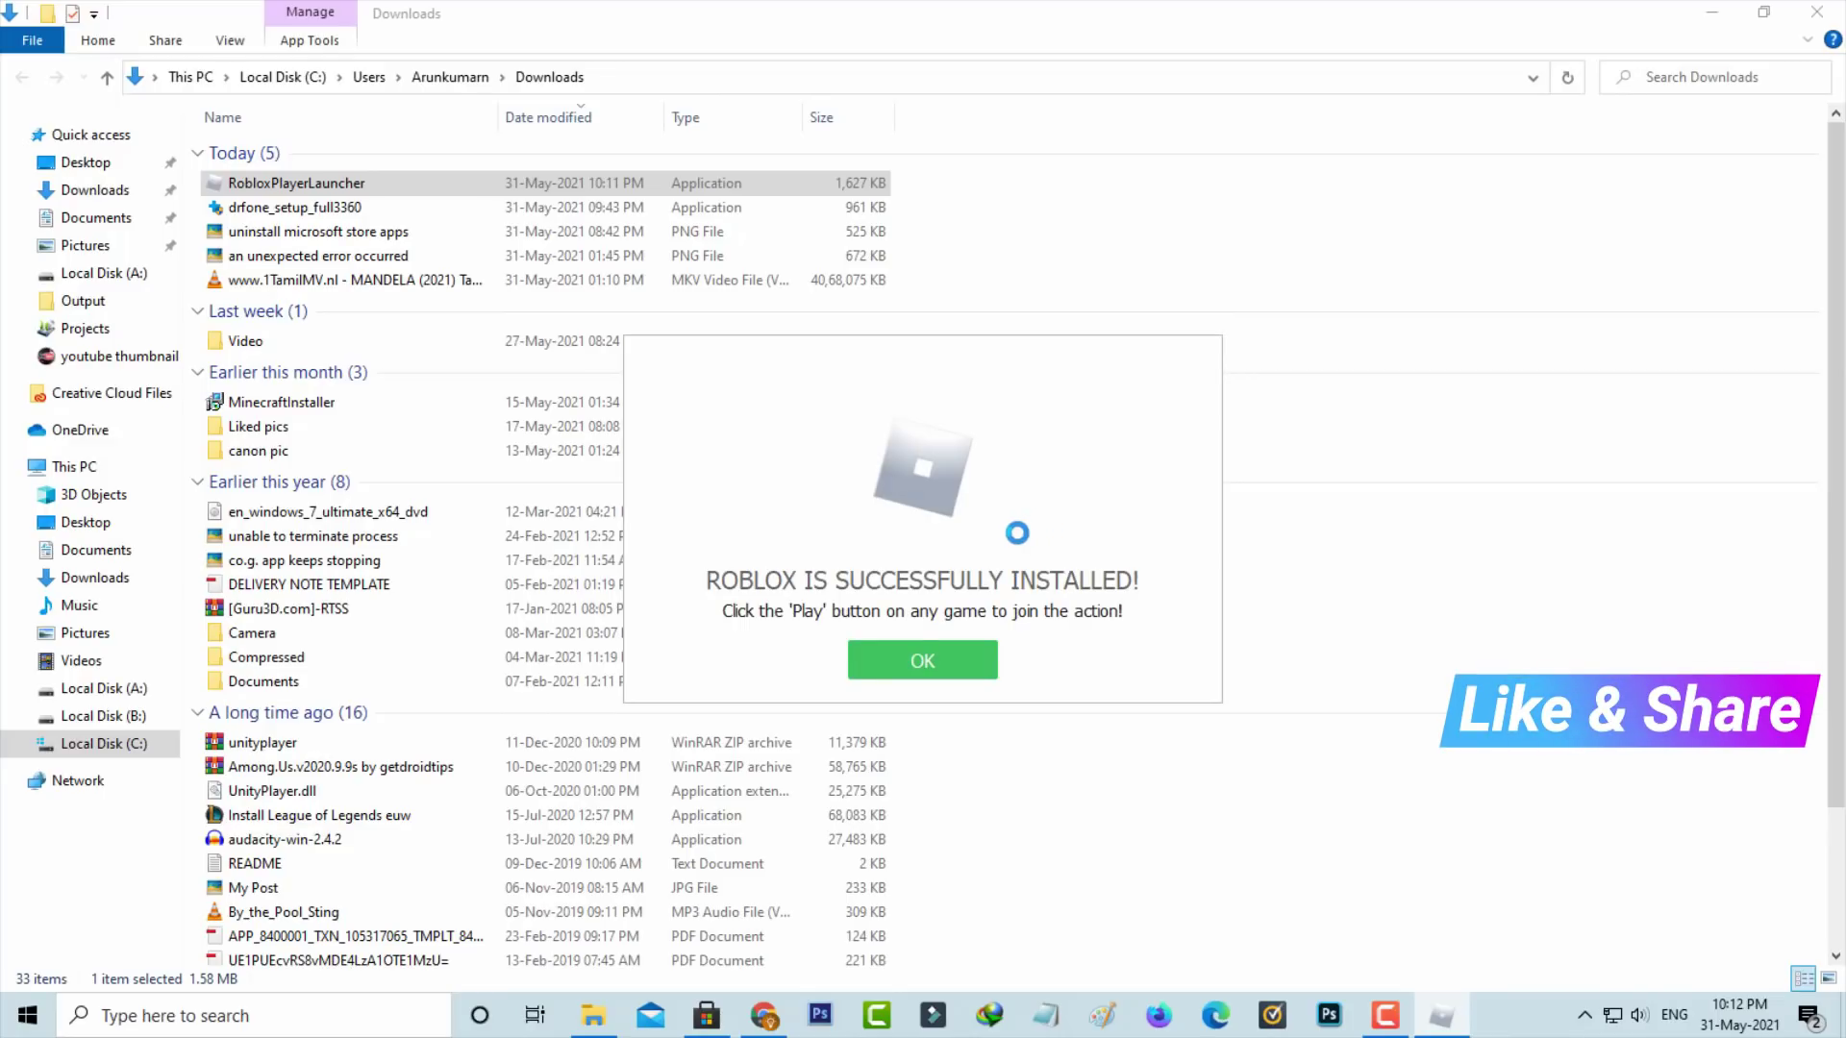
left_click(973, 665)
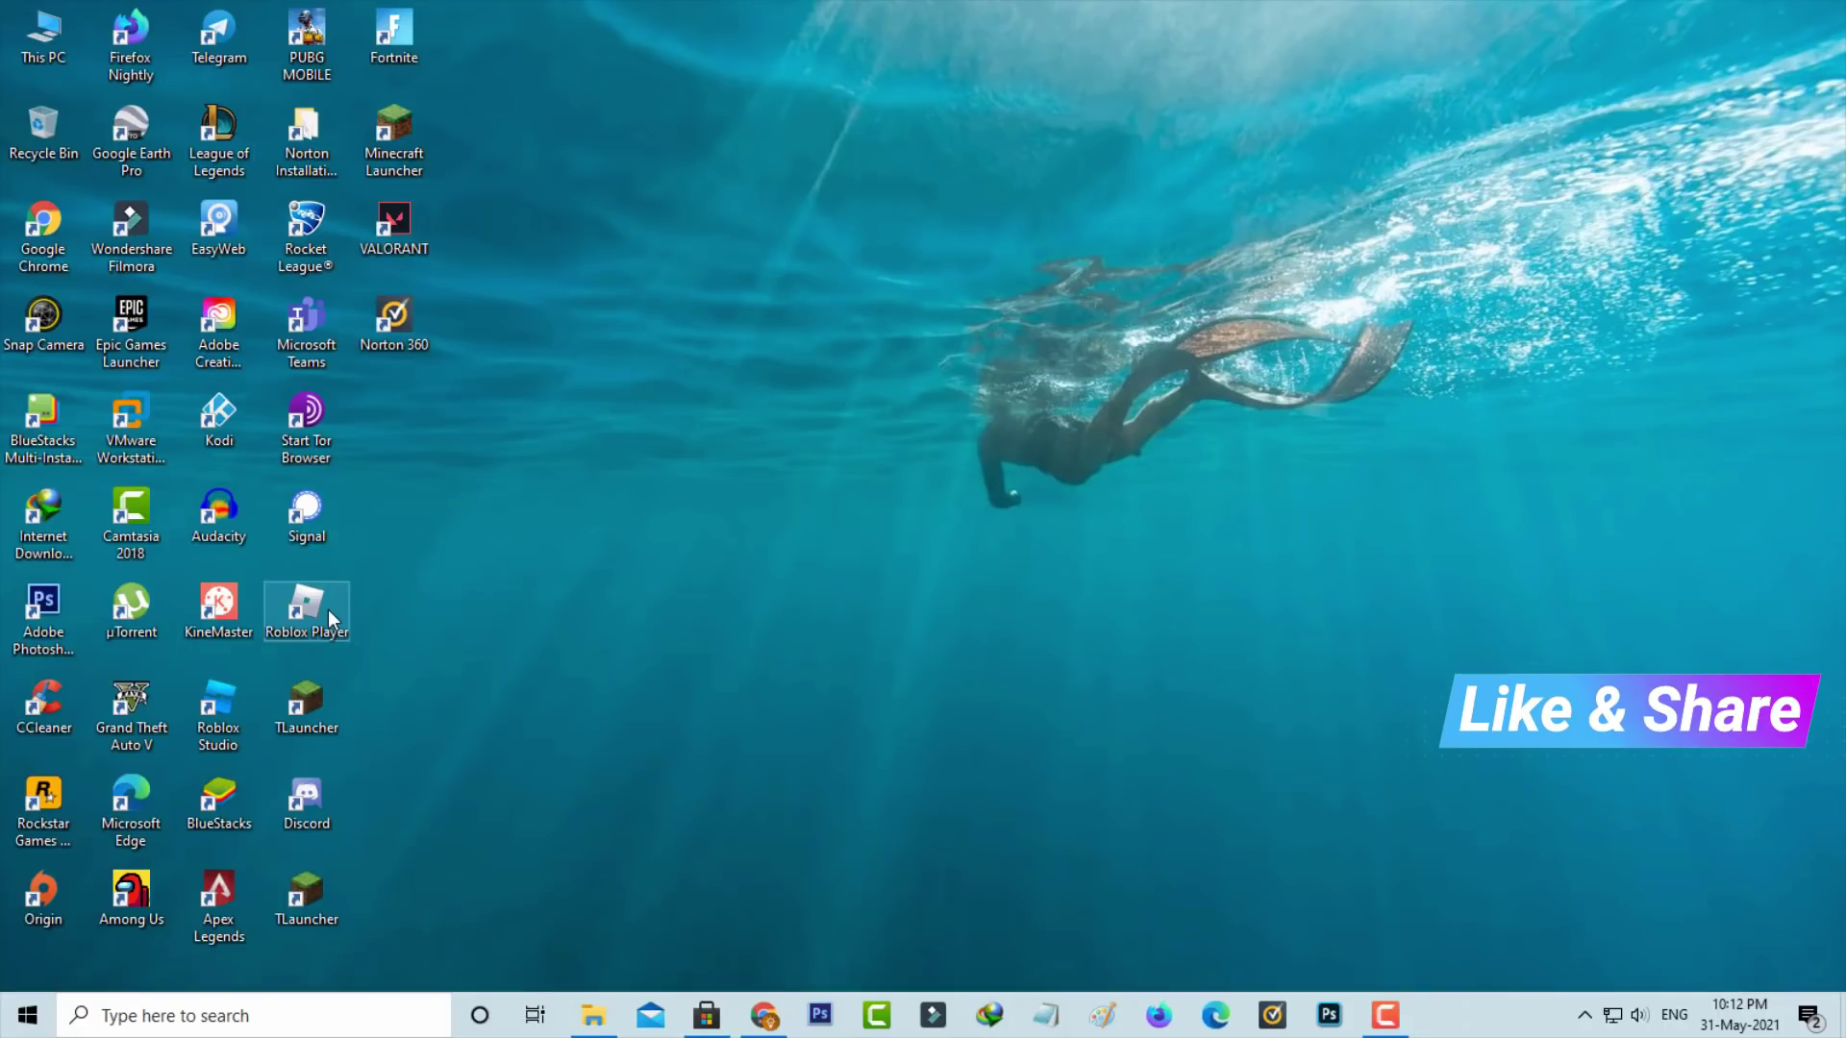
Step: Launch Roblox Player from its new desktop shortcut so roblox.com opens in Chrome
double_click(327, 610)
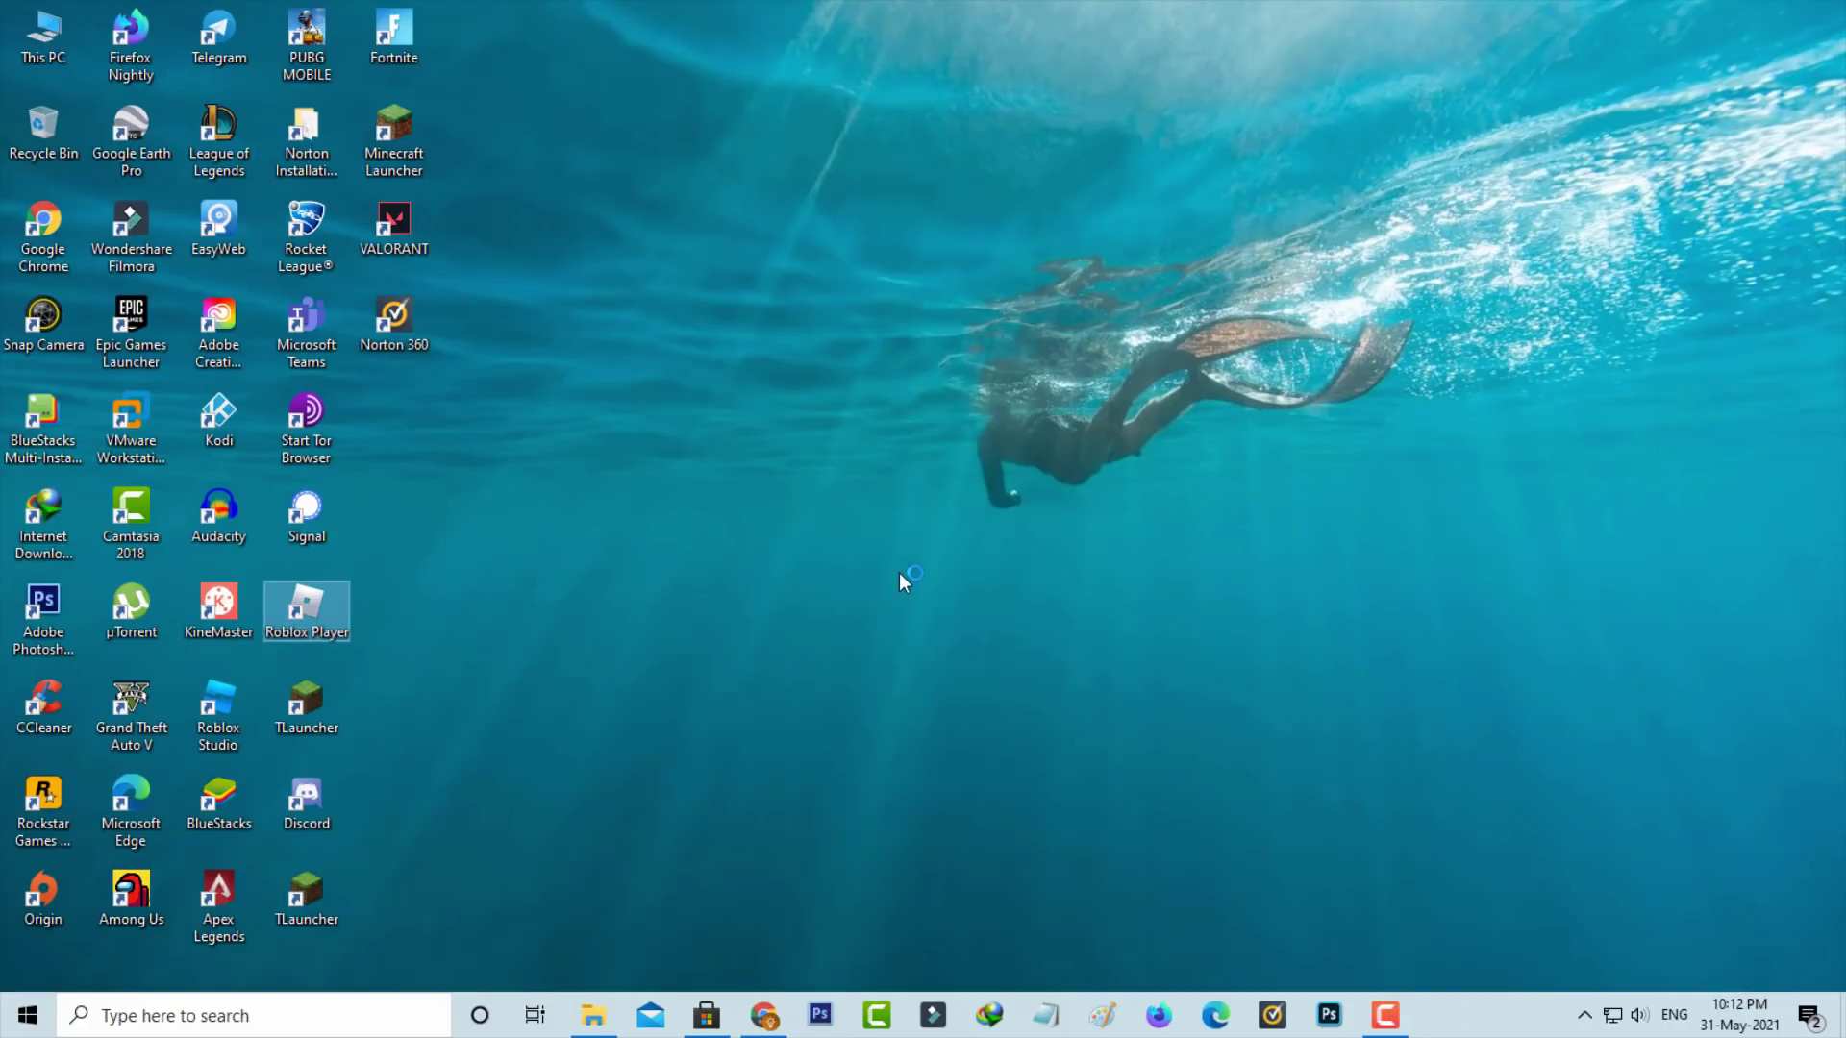